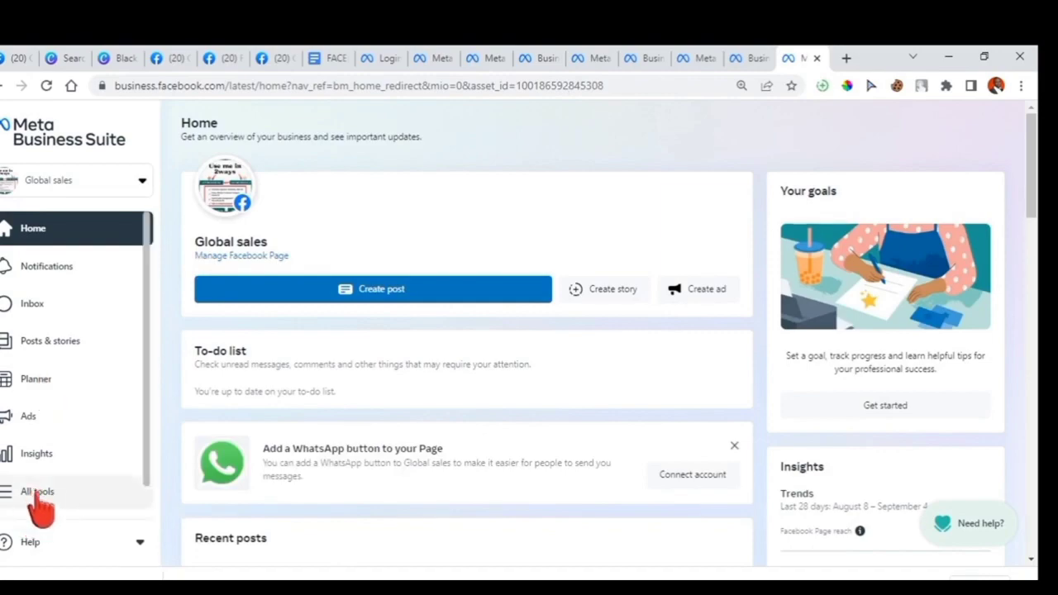
# - Open Ads Manager from the Meta Business Suite tools and switch to the global sales ad account
pyautogui.click(37, 496)
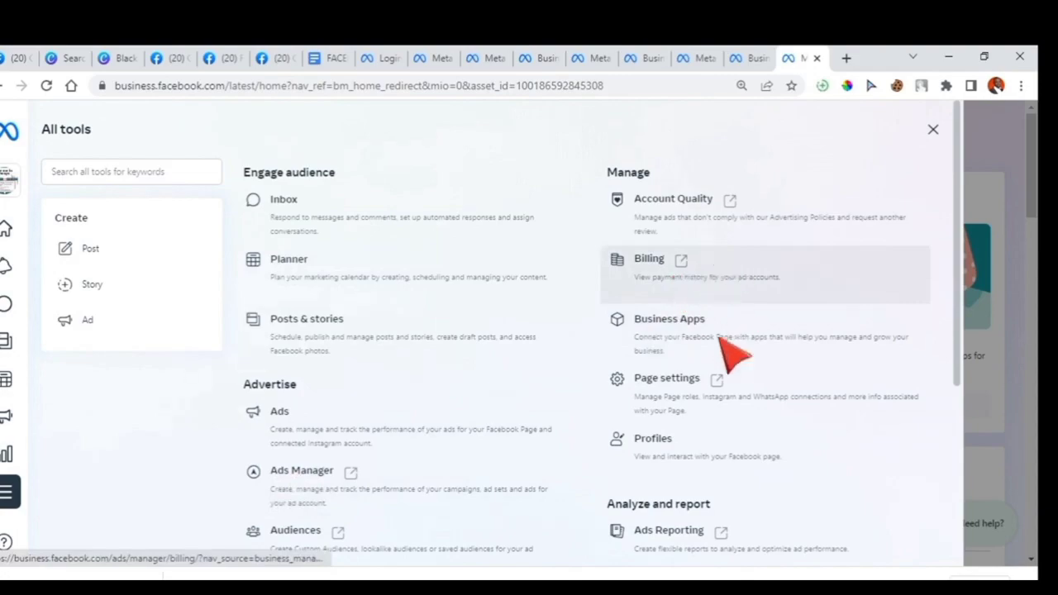
pyautogui.click(319, 490)
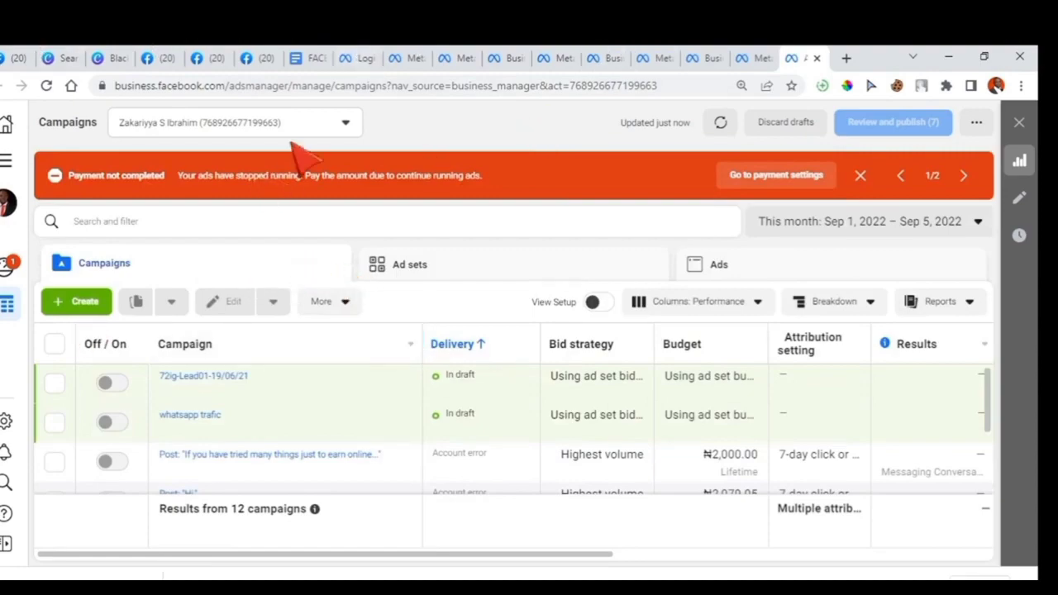
pyautogui.click(321, 124)
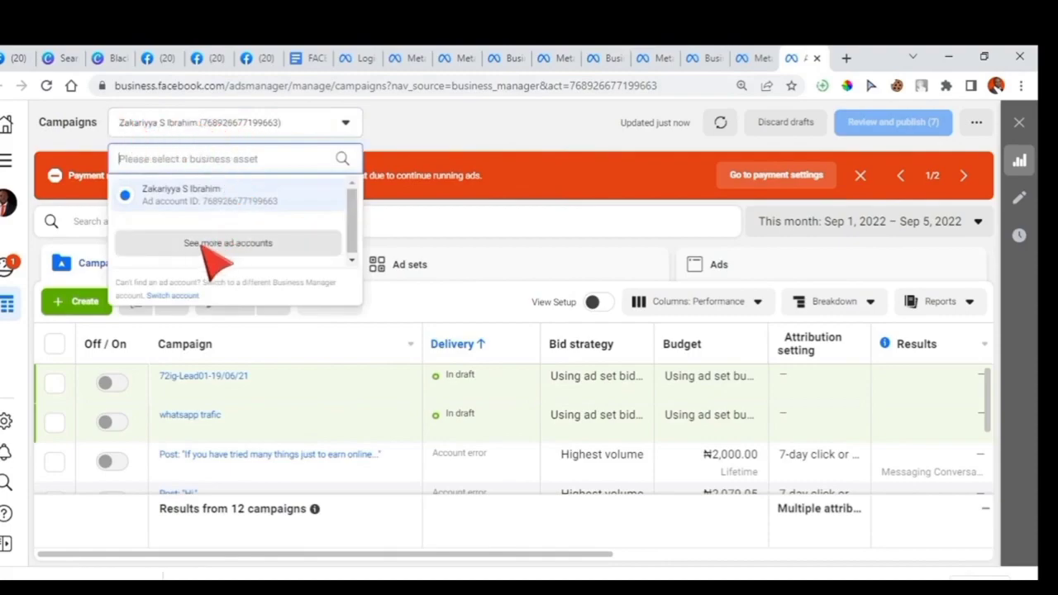
pyautogui.click(236, 248)
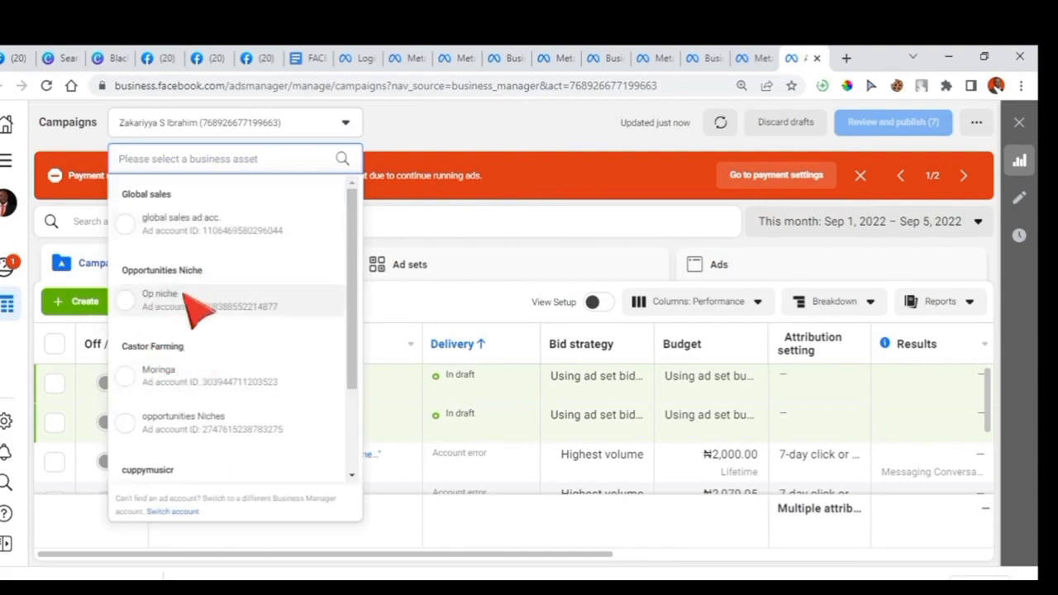
pyautogui.click(132, 223)
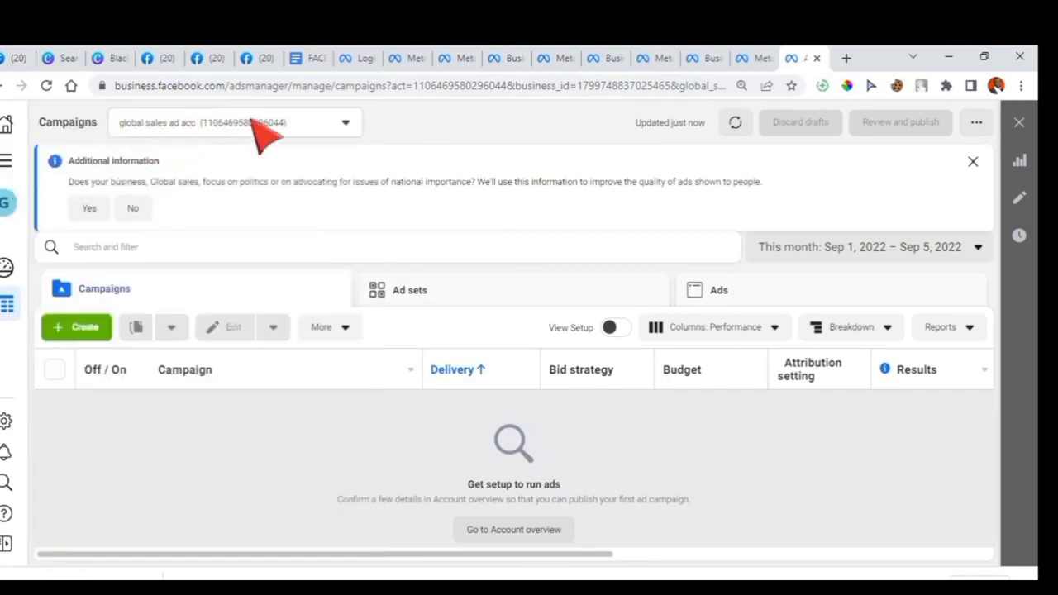
# - Review the list of available ad accounts while keeping the global sales ad account selected
pyautogui.click(345, 123)
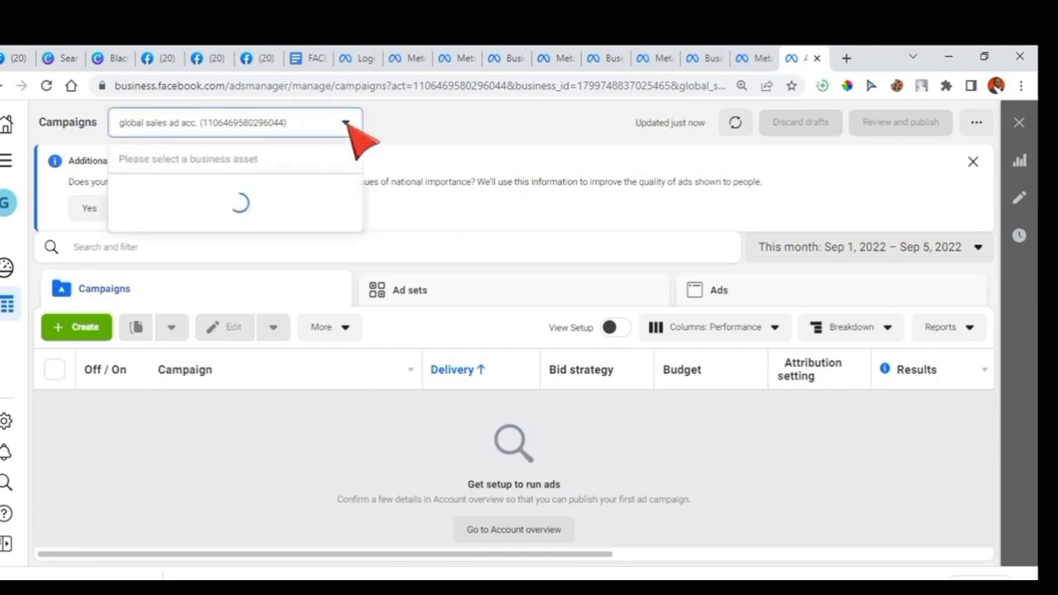
pyautogui.click(236, 244)
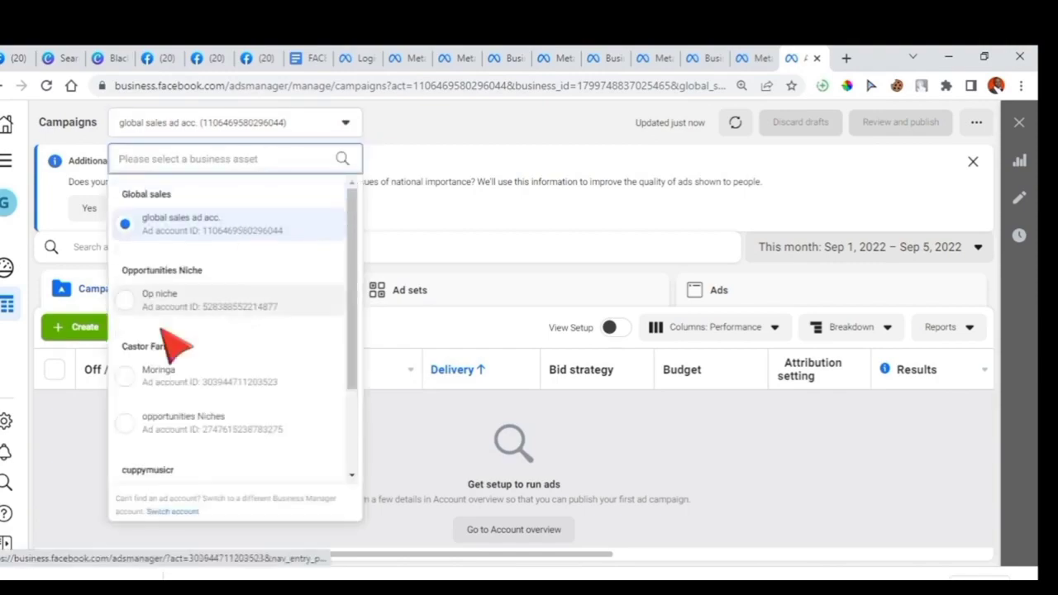
pyautogui.click(425, 142)
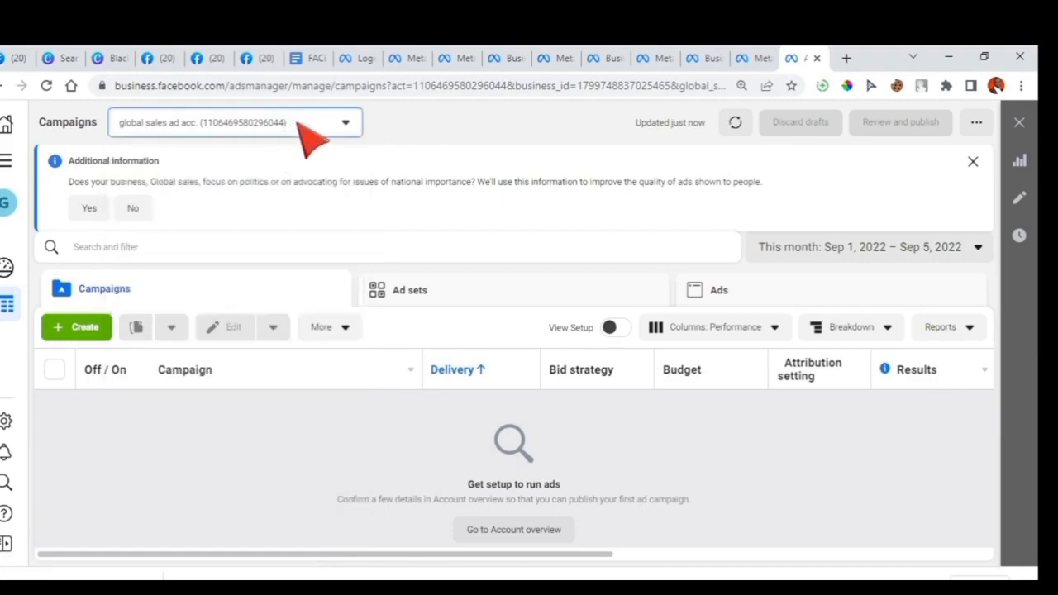
# - Go to Billing for the global sales ad account and open its payment settings
pyautogui.click(18, 165)
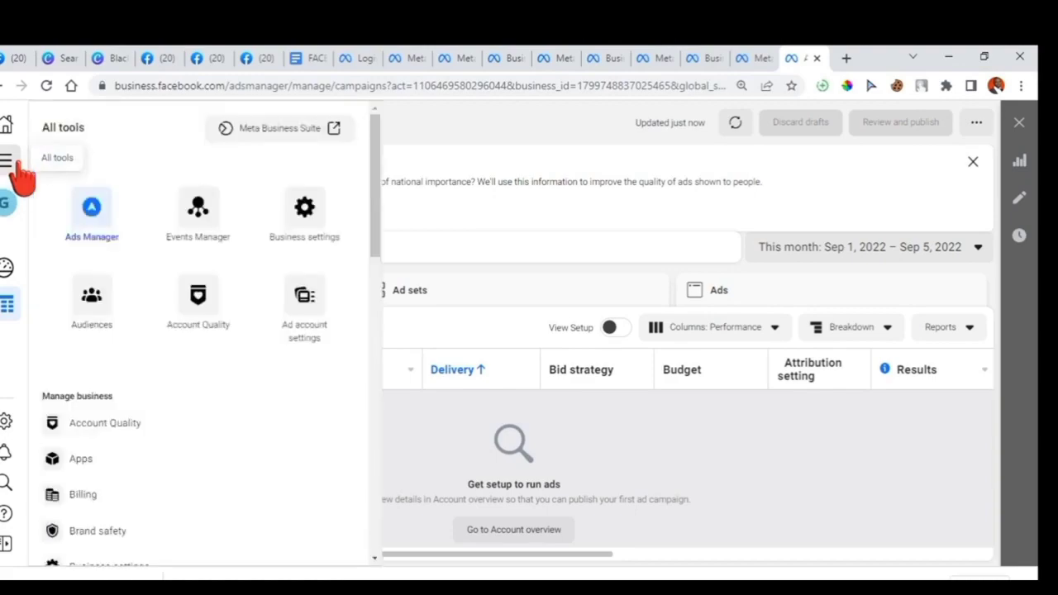
pyautogui.click(66, 497)
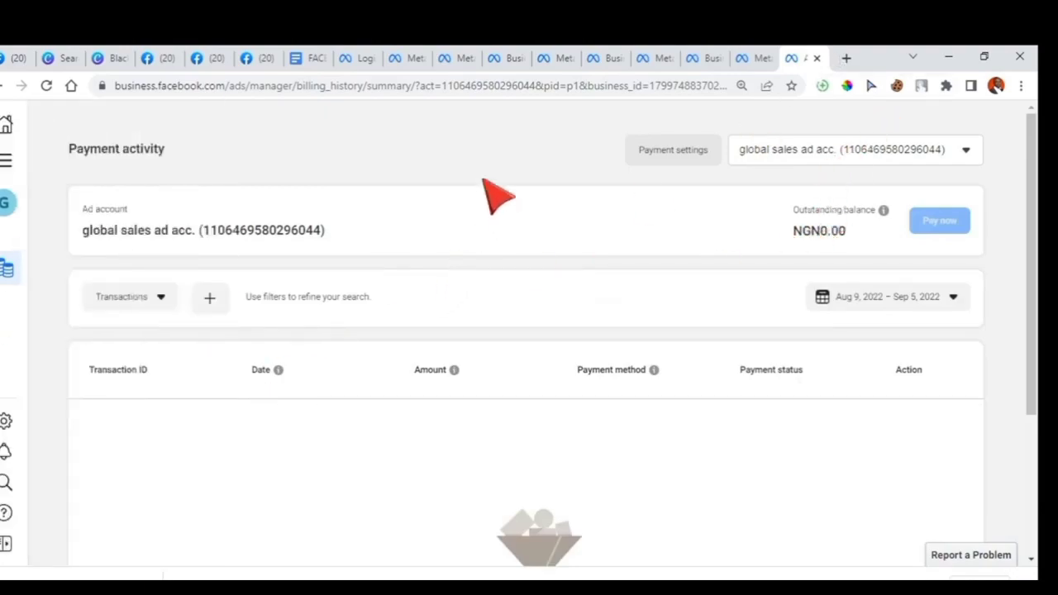
pyautogui.click(677, 157)
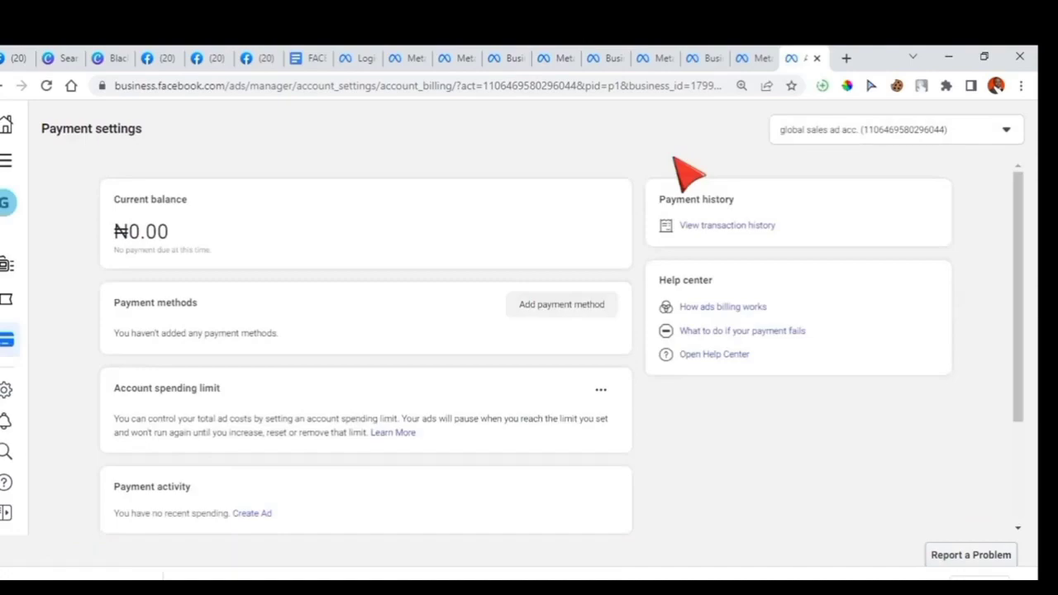
# - Start adding a payment method with Nigeria, Nigerian Naira and Lagos Time, choosing Naira Payment with MasterCard/VISA and claiming no ad credit
pyautogui.click(584, 327)
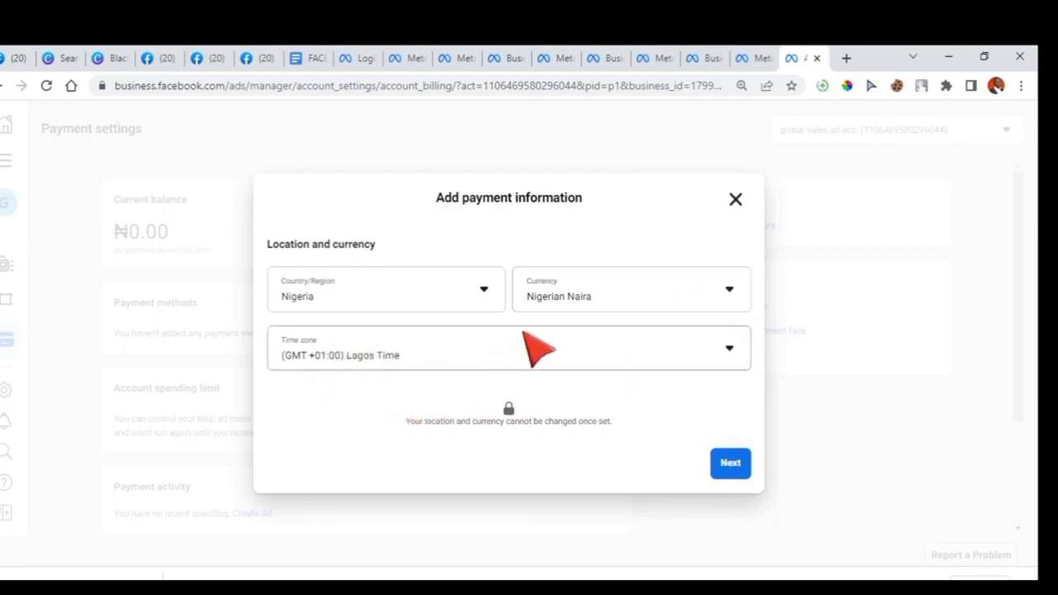
pyautogui.click(731, 464)
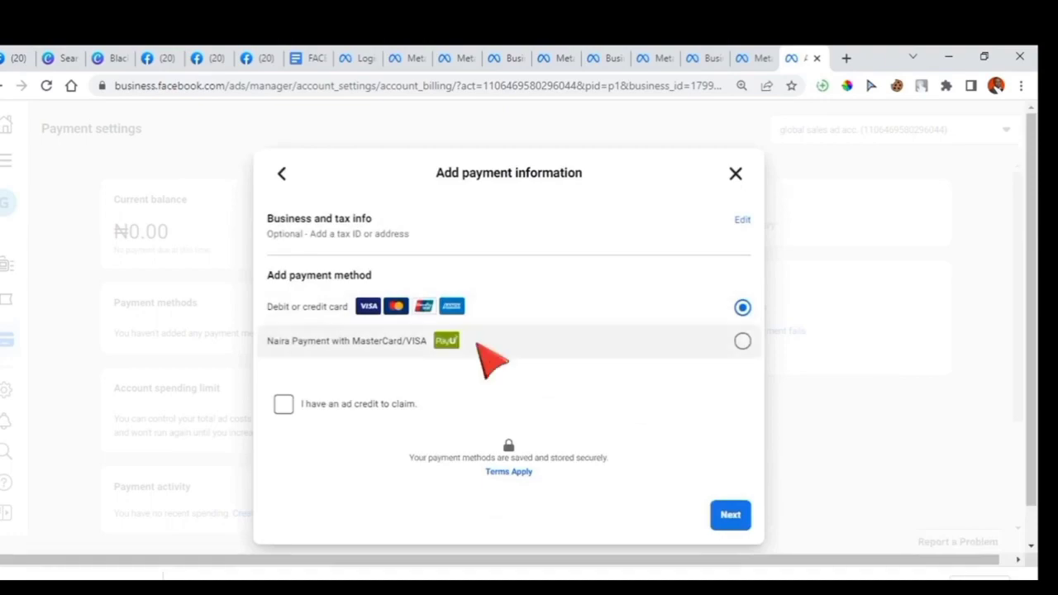
pyautogui.click(743, 341)
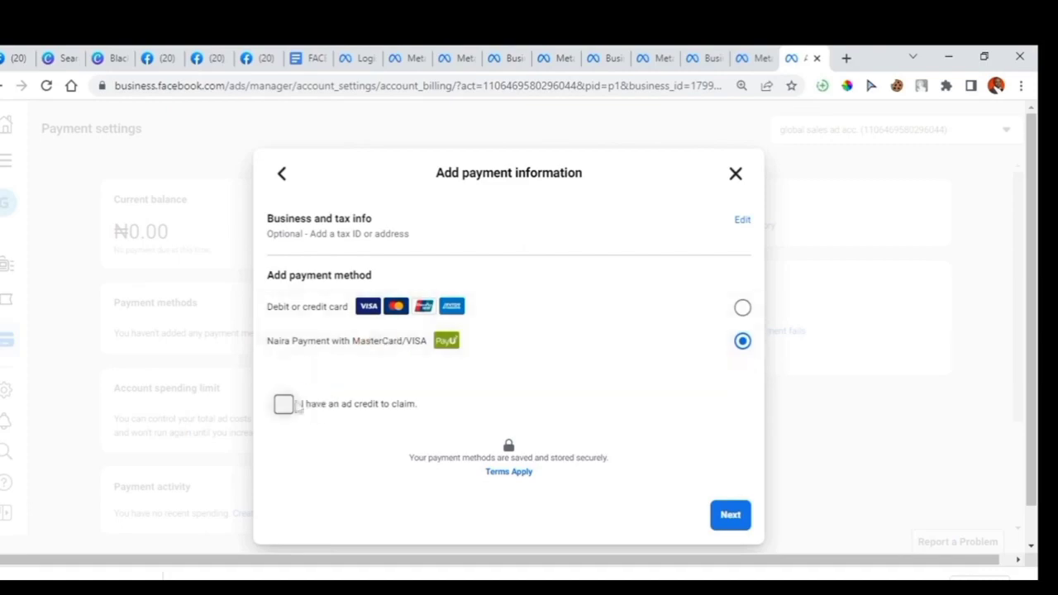
pyautogui.click(289, 403)
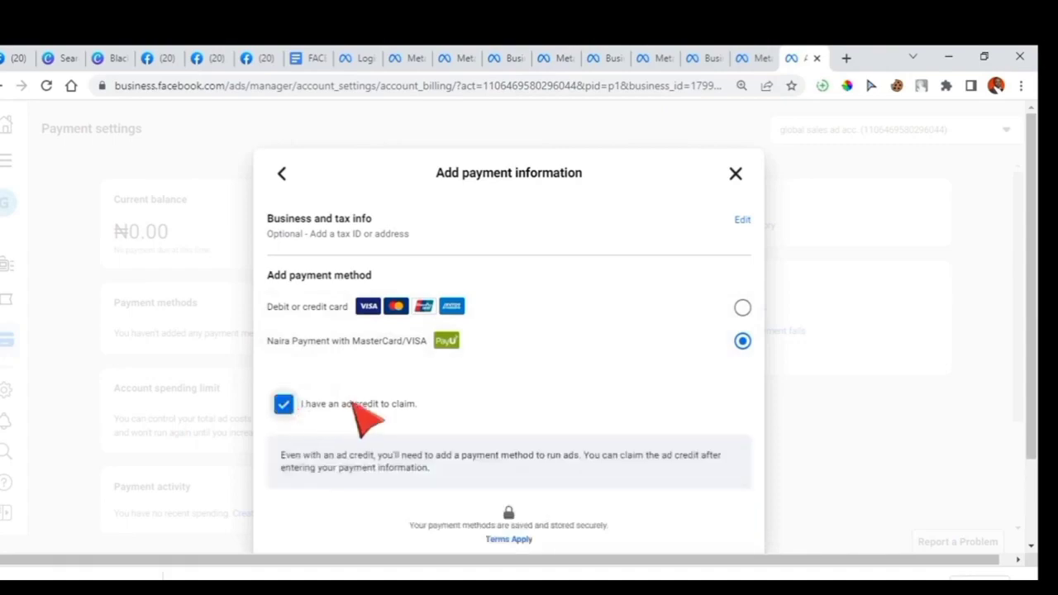
pyautogui.click(331, 405)
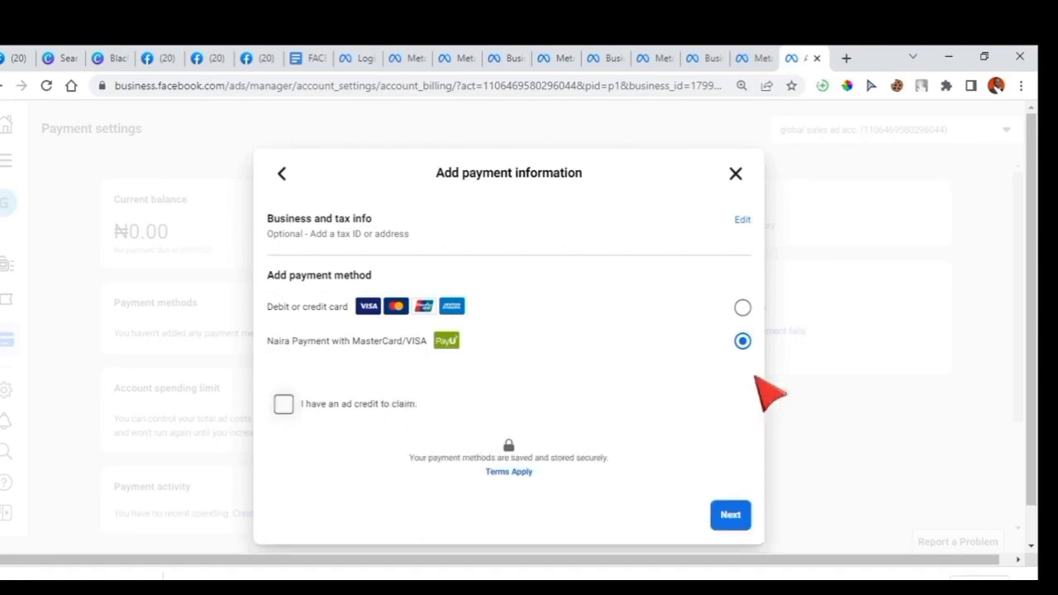
pyautogui.click(734, 515)
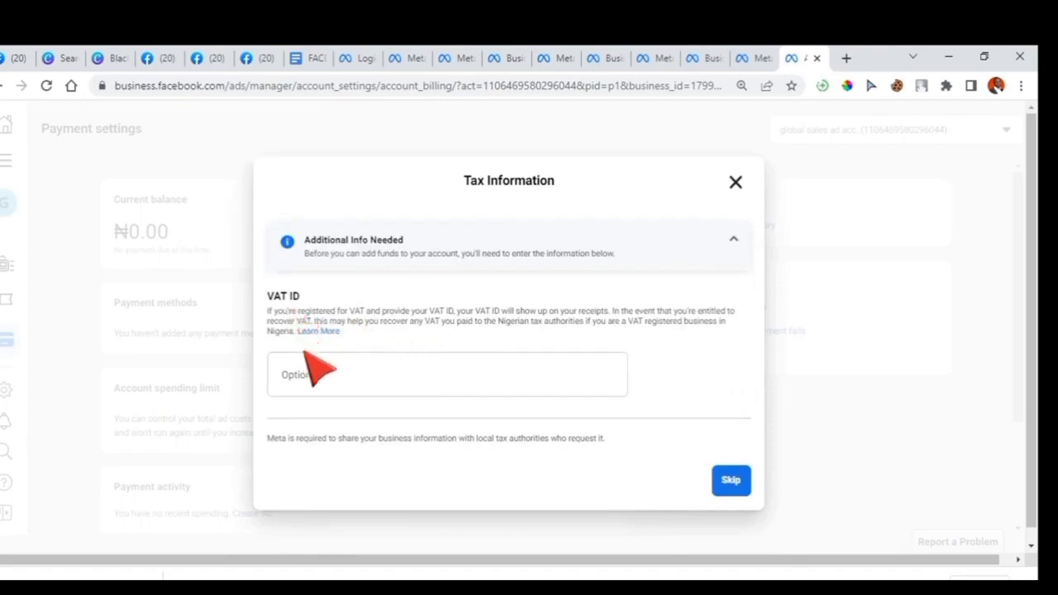
# - Skip the VAT ID and continue to the PayU payment with 20000.00 naira as the amount to add
pyautogui.click(731, 483)
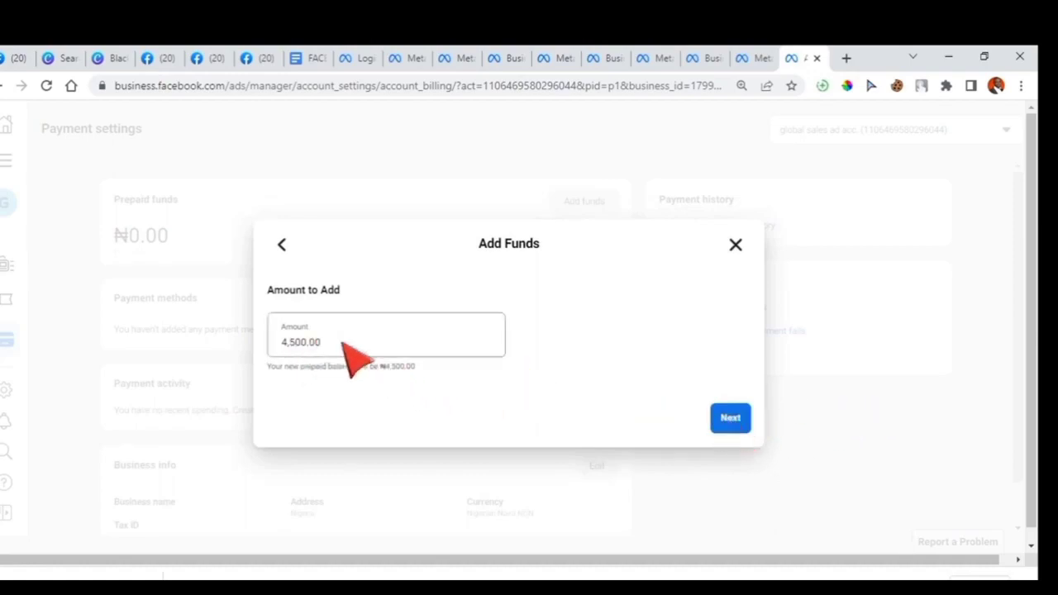
pyautogui.click(300, 344)
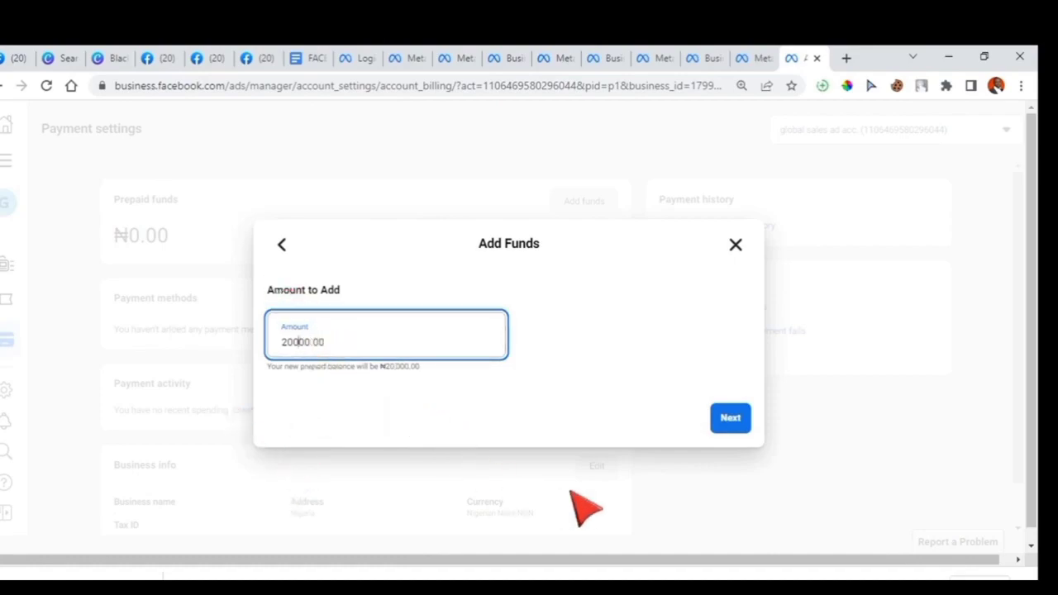
pyautogui.click(739, 425)
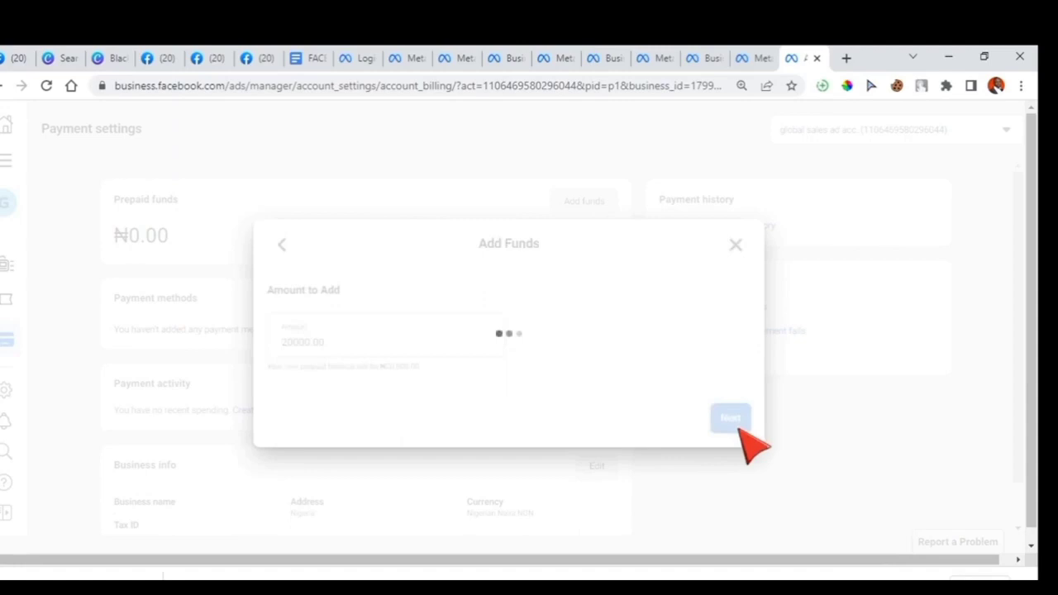
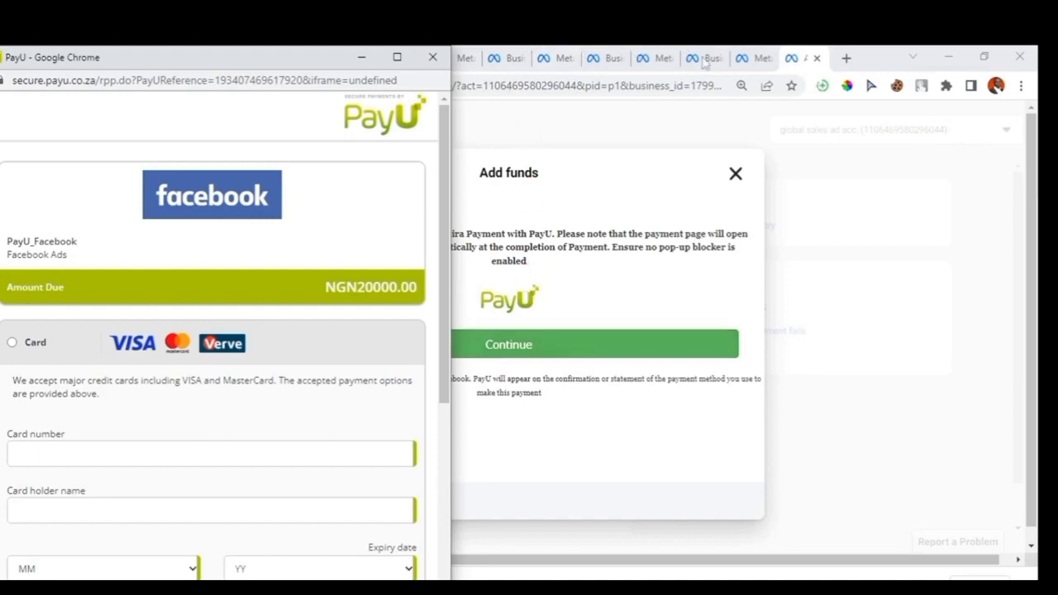
pyautogui.click(726, 69)
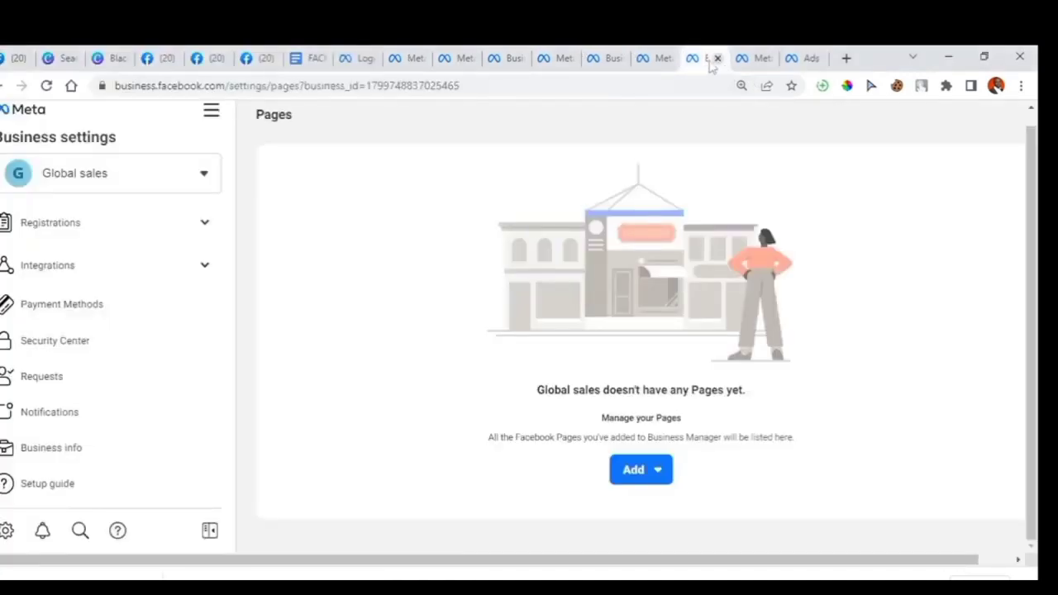
pyautogui.click(765, 70)
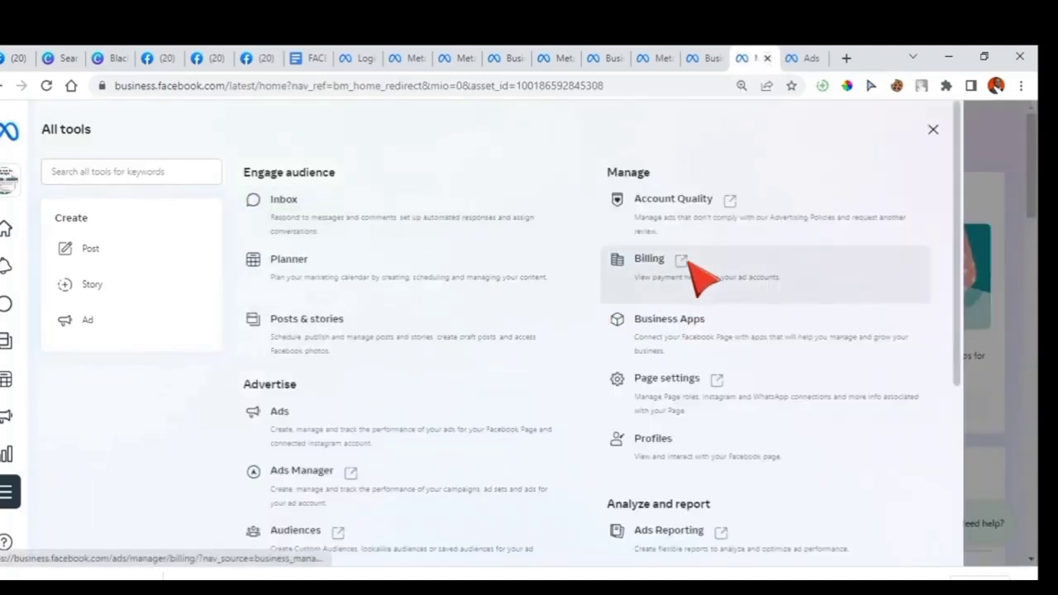
pyautogui.click(690, 263)
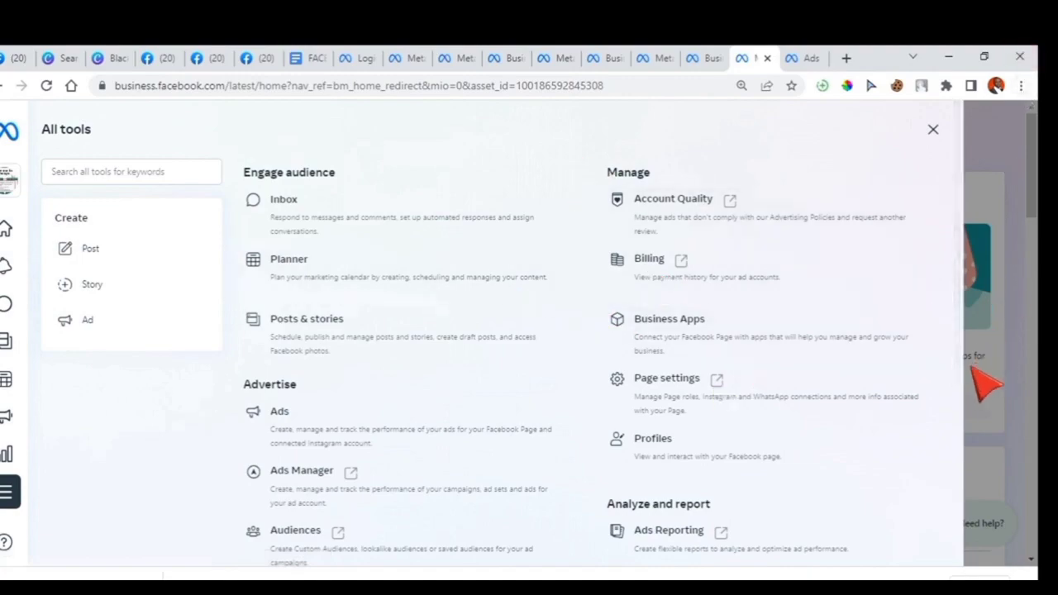
pyautogui.click(809, 63)
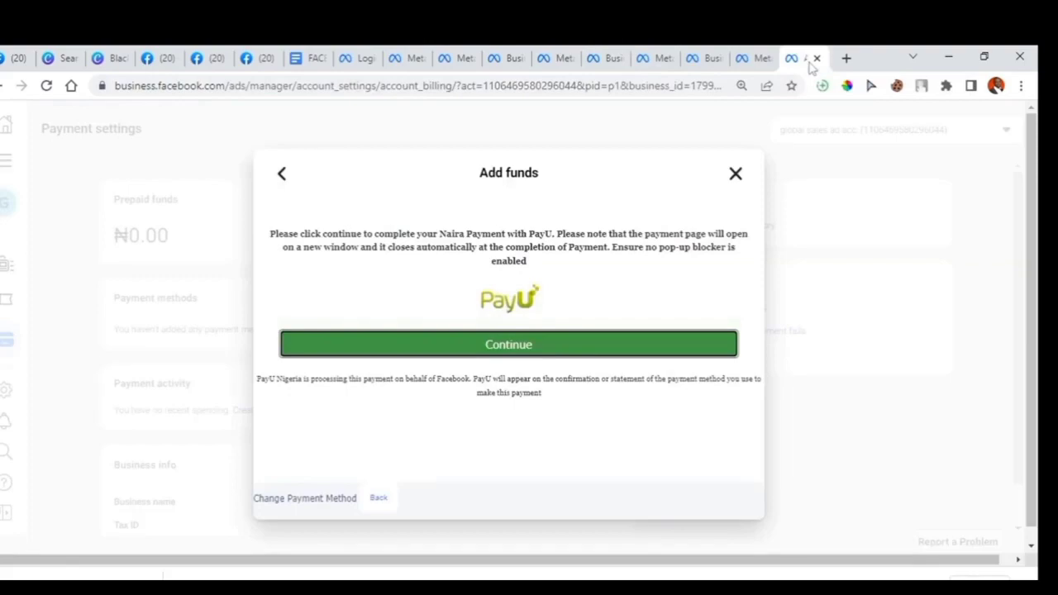
# - View the PayU payment page again, close it and leave the Add funds dialog
pyautogui.click(506, 354)
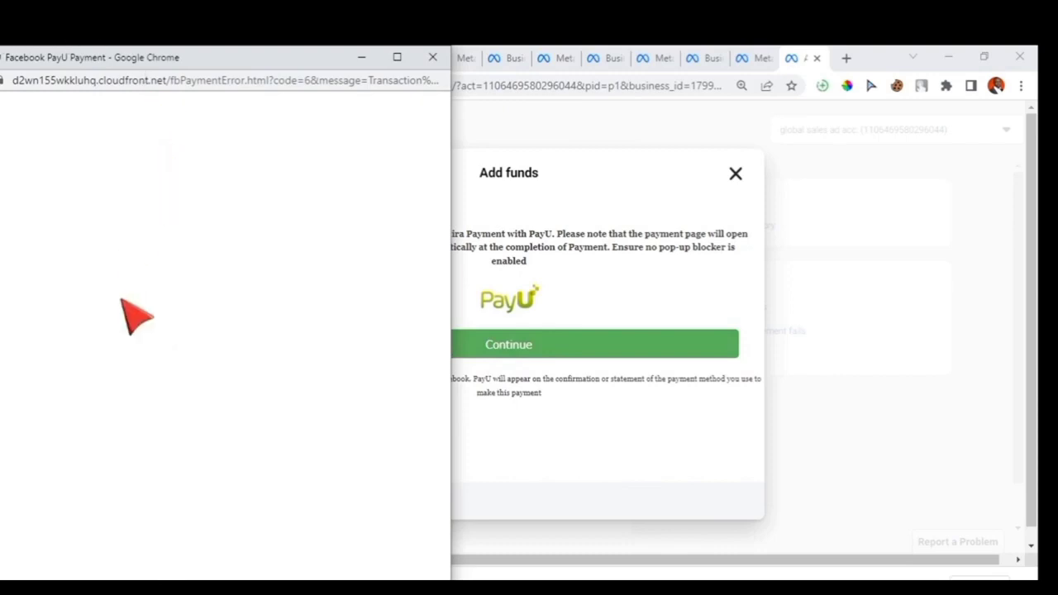
pyautogui.click(432, 58)
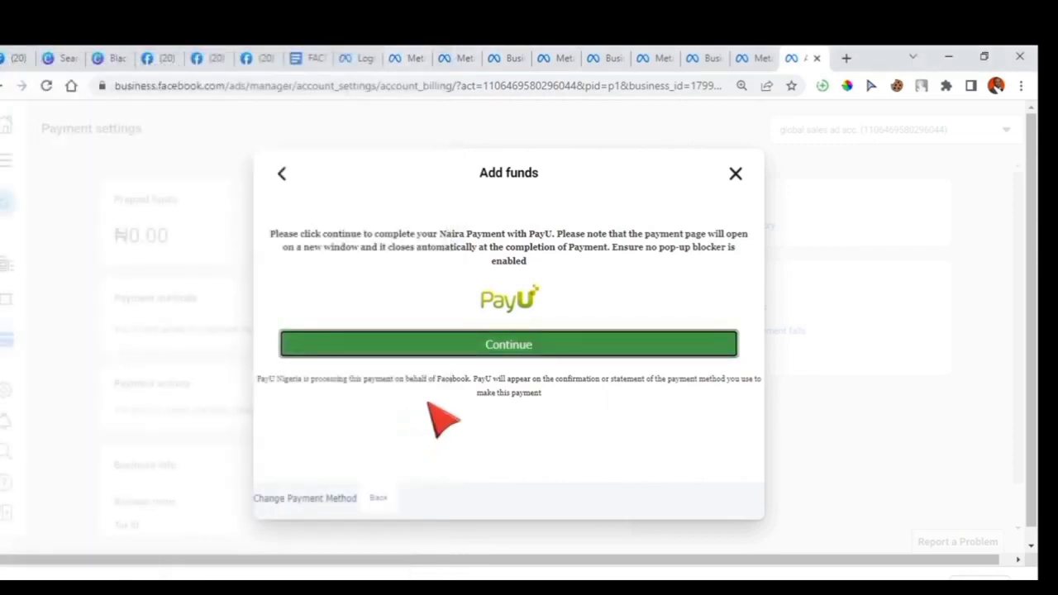
pyautogui.click(734, 174)
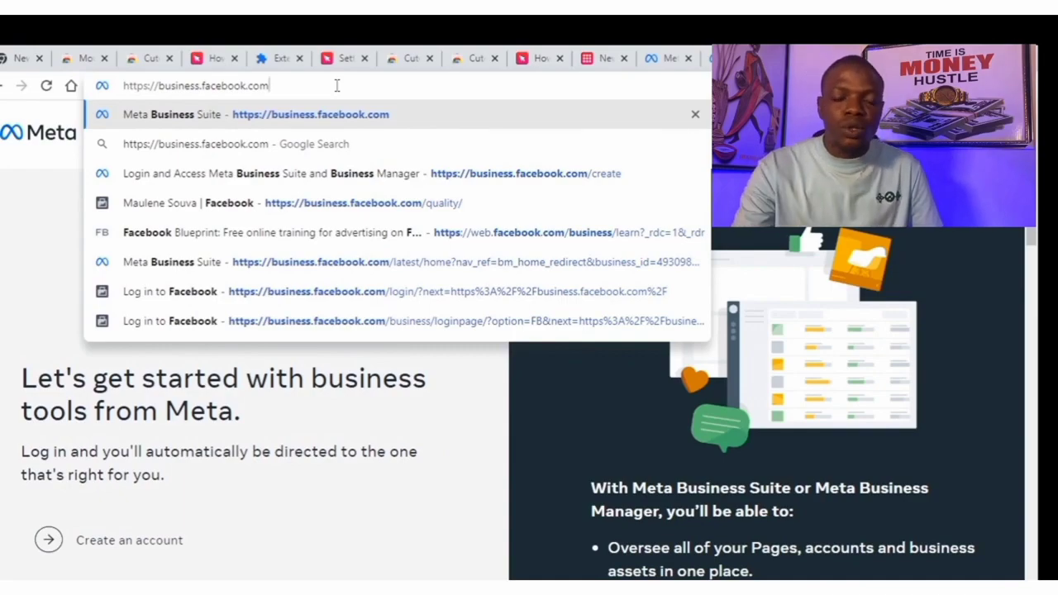
# - Load business.facebook.com and open Ads Manager from the list of all tools
pyautogui.press('Return')
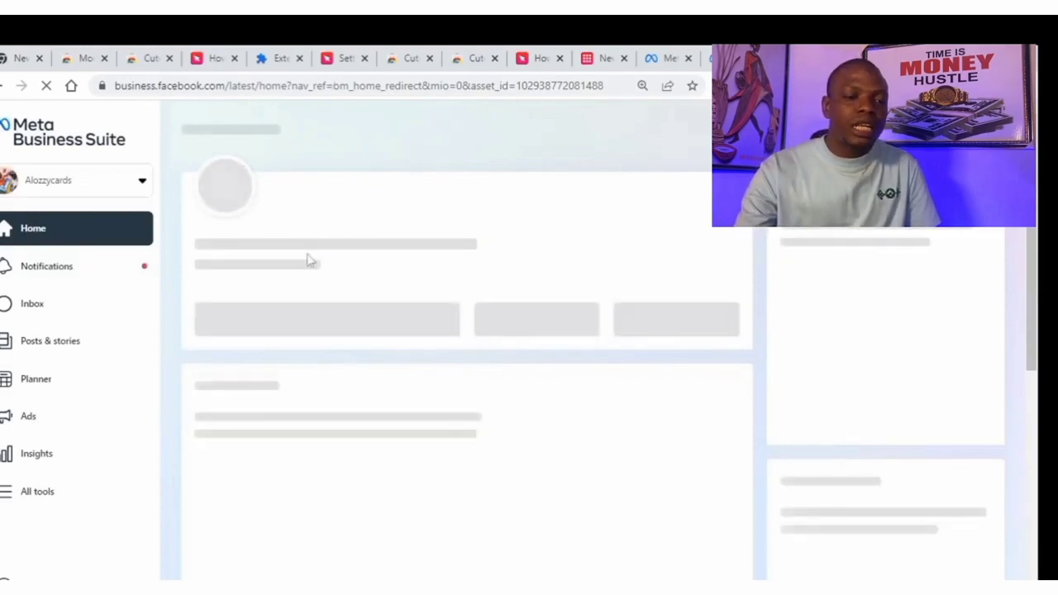
pyautogui.click(37, 495)
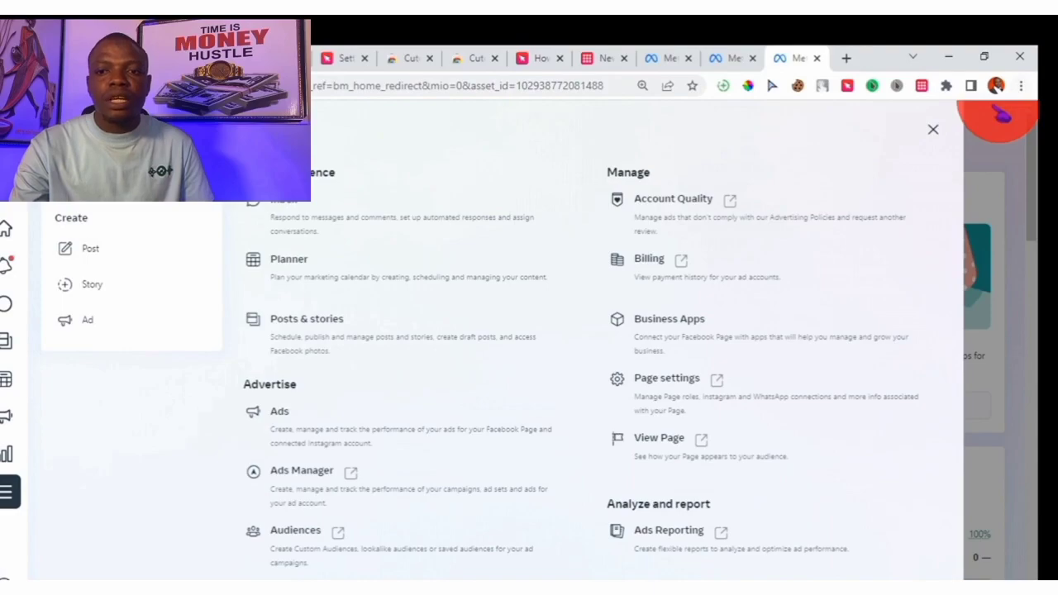
pyautogui.click(354, 468)
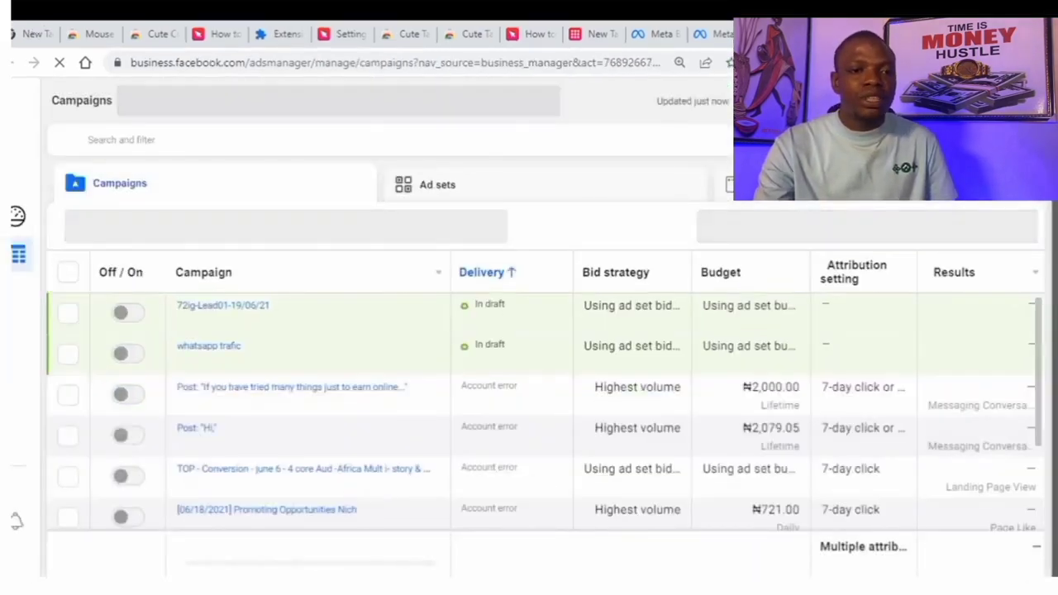
# - View the personal ad account's overview and return to its campaigns list
pyautogui.click(23, 219)
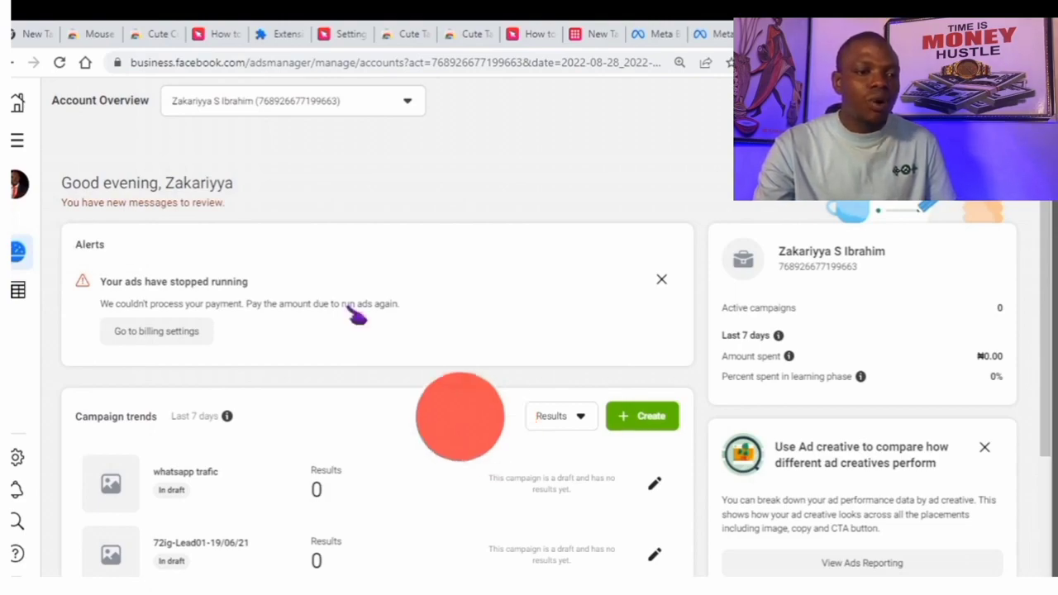
pyautogui.click(20, 291)
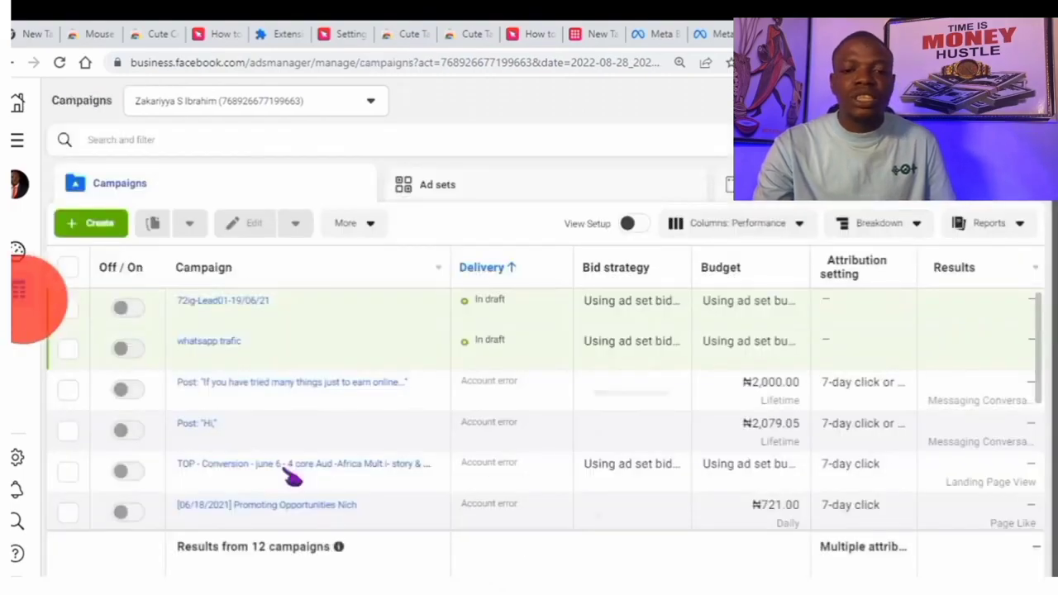
# - Switch to the Op niche ad account and show its campaigns
pyautogui.click(308, 291)
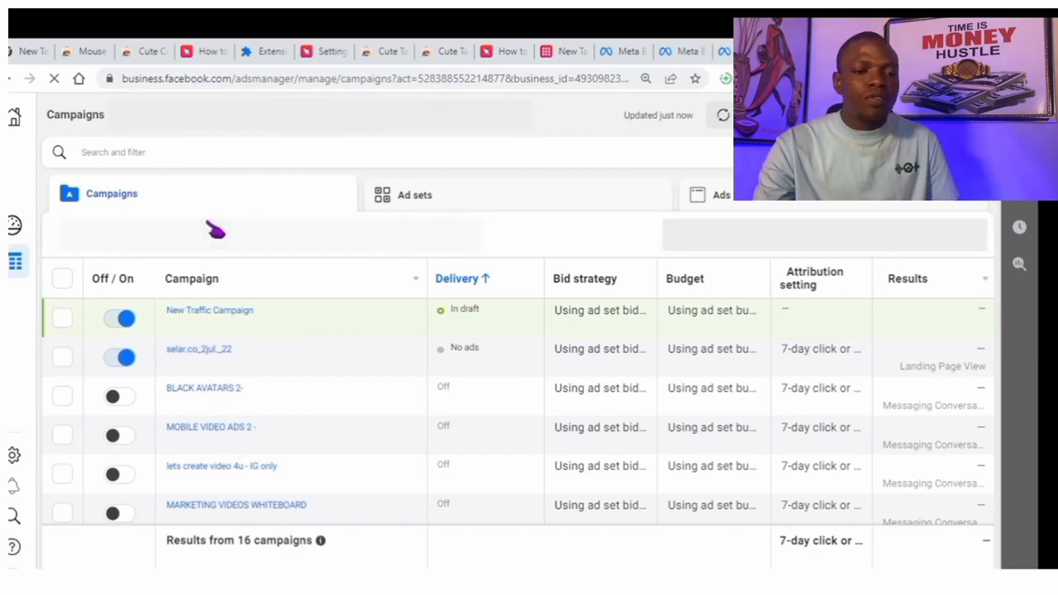
pyautogui.click(212, 231)
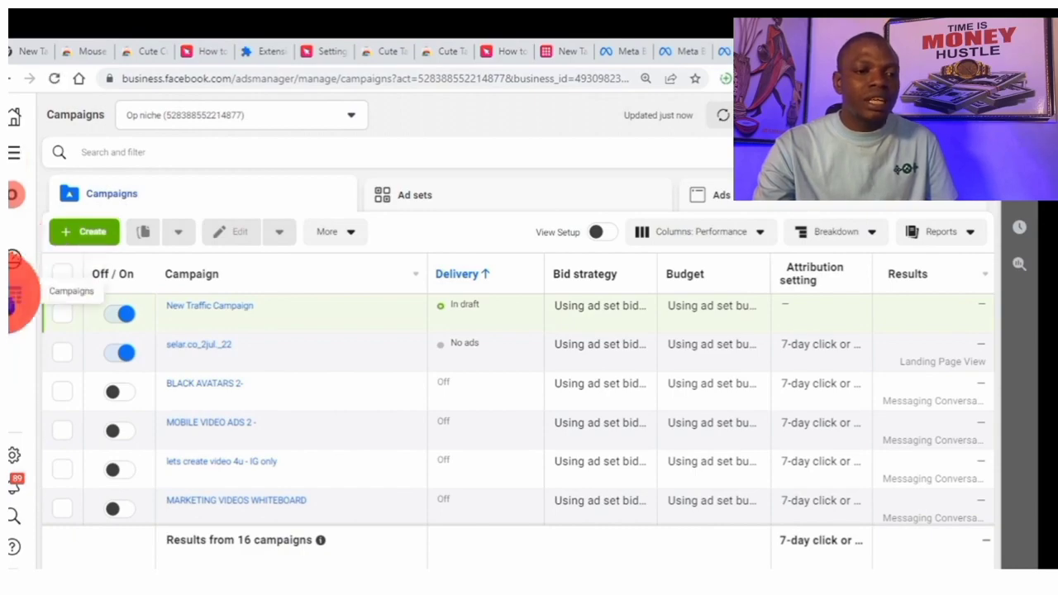
# - Create a new auction campaign with the Engagement objective in the Op niche ad account
pyautogui.click(92, 236)
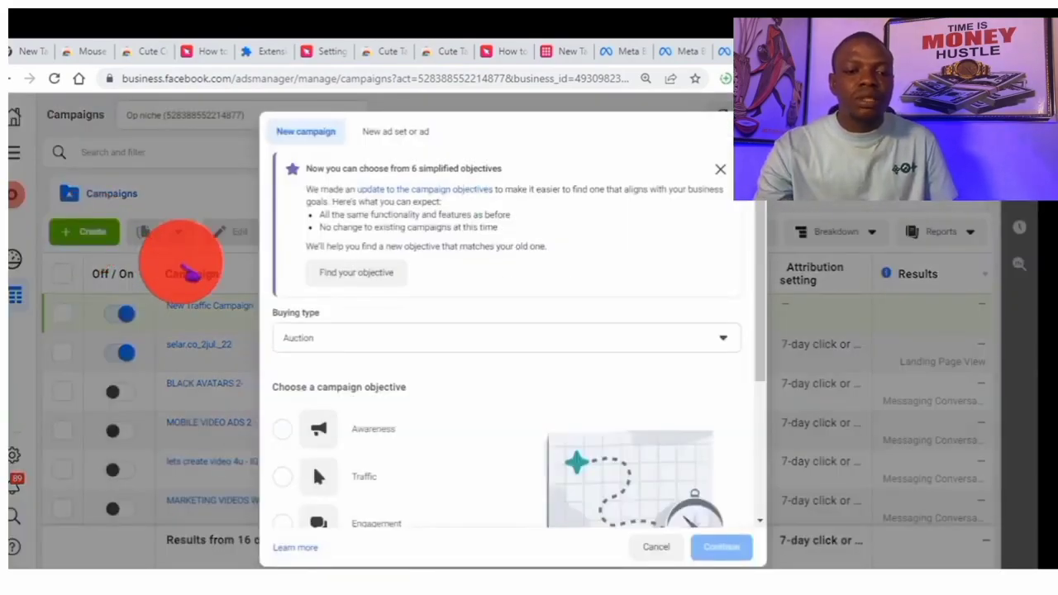
pyautogui.scroll(-2, 343, 323)
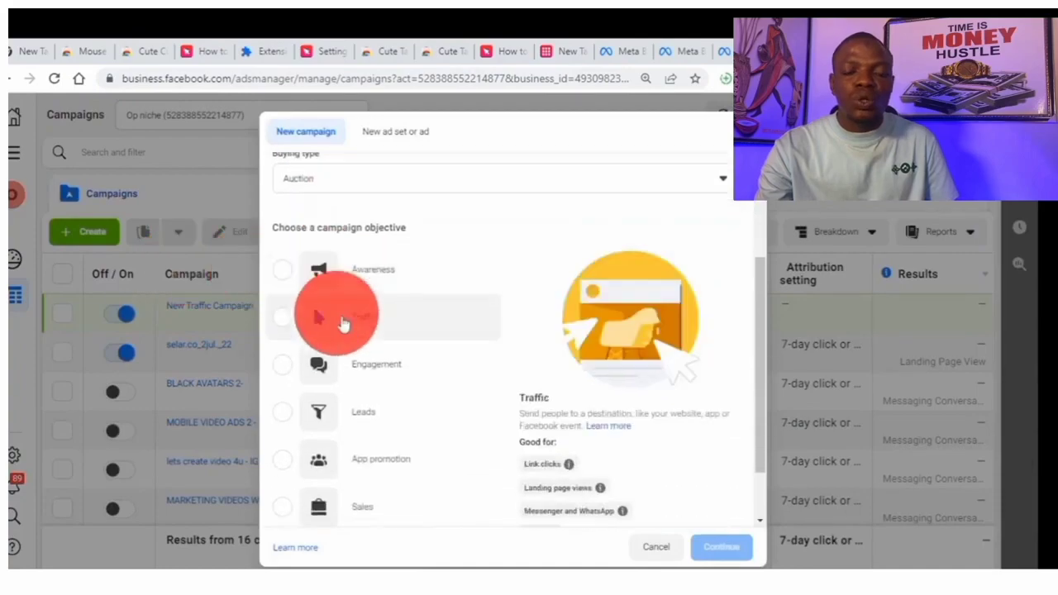
pyautogui.scroll(-1, 343, 347)
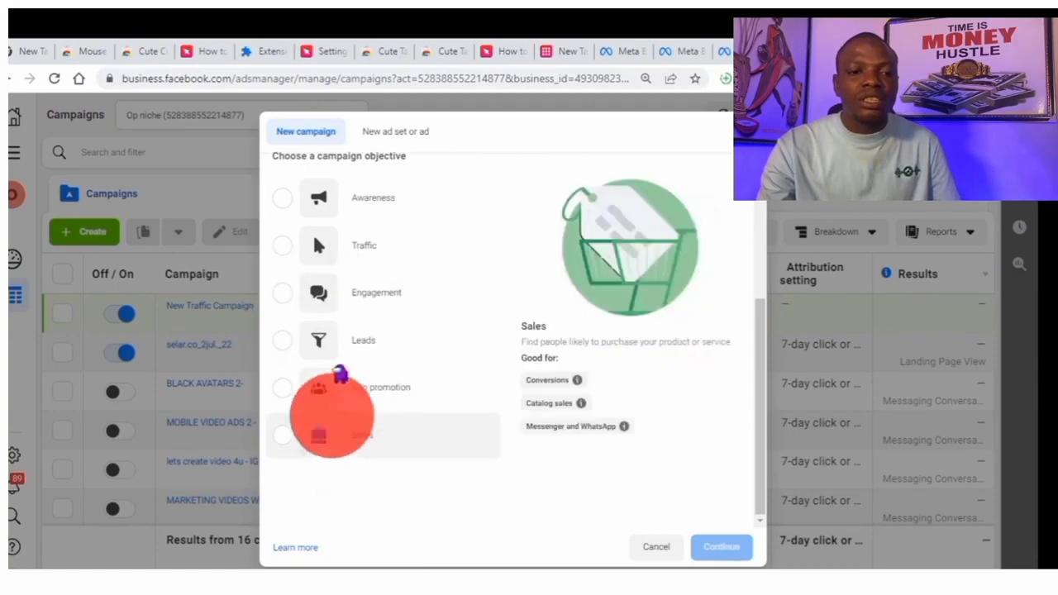
pyautogui.click(283, 295)
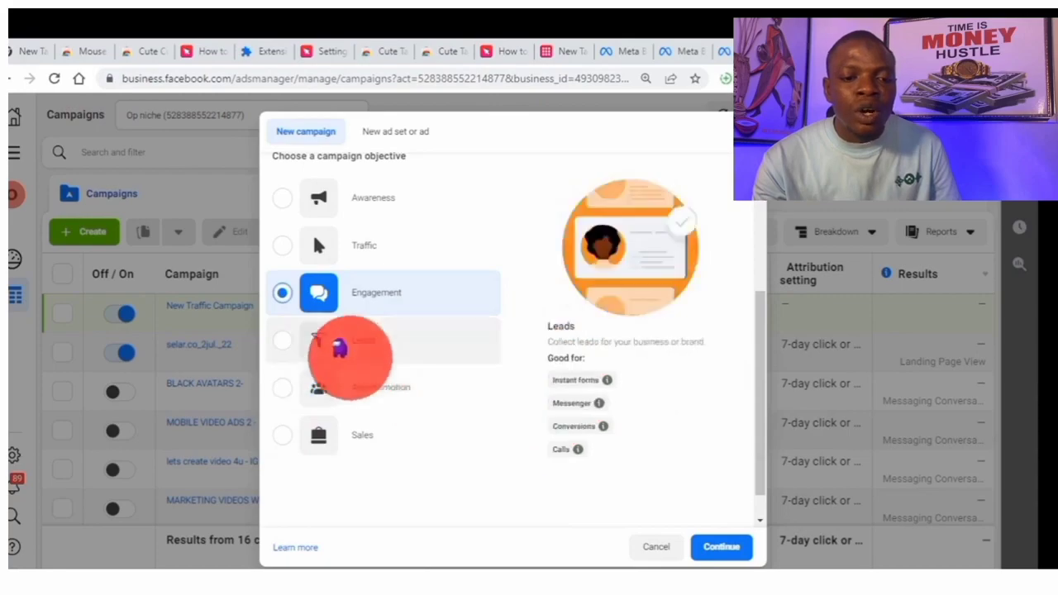
pyautogui.click(281, 439)
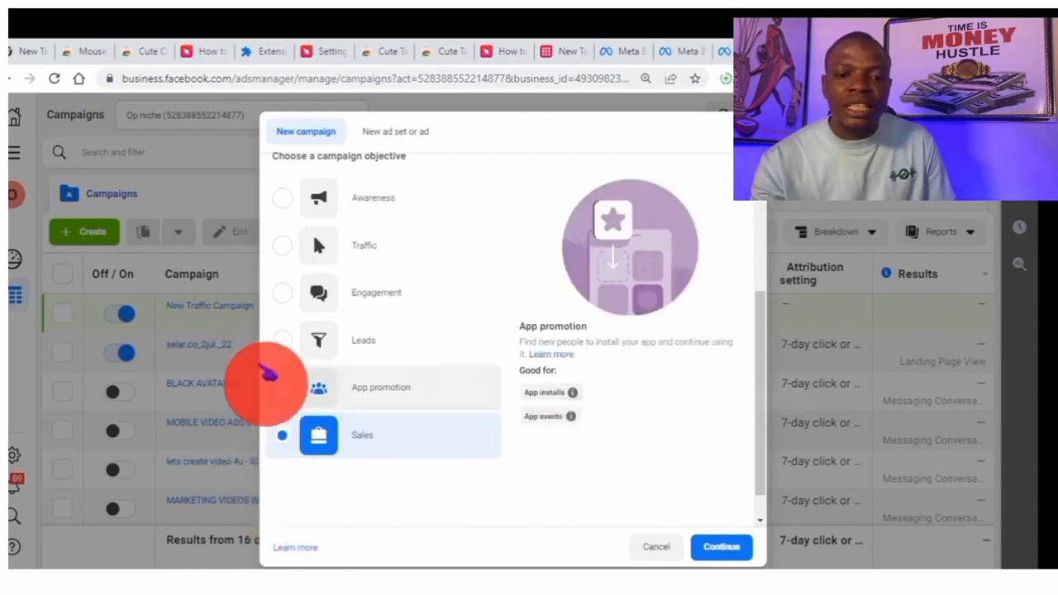
pyautogui.click(281, 302)
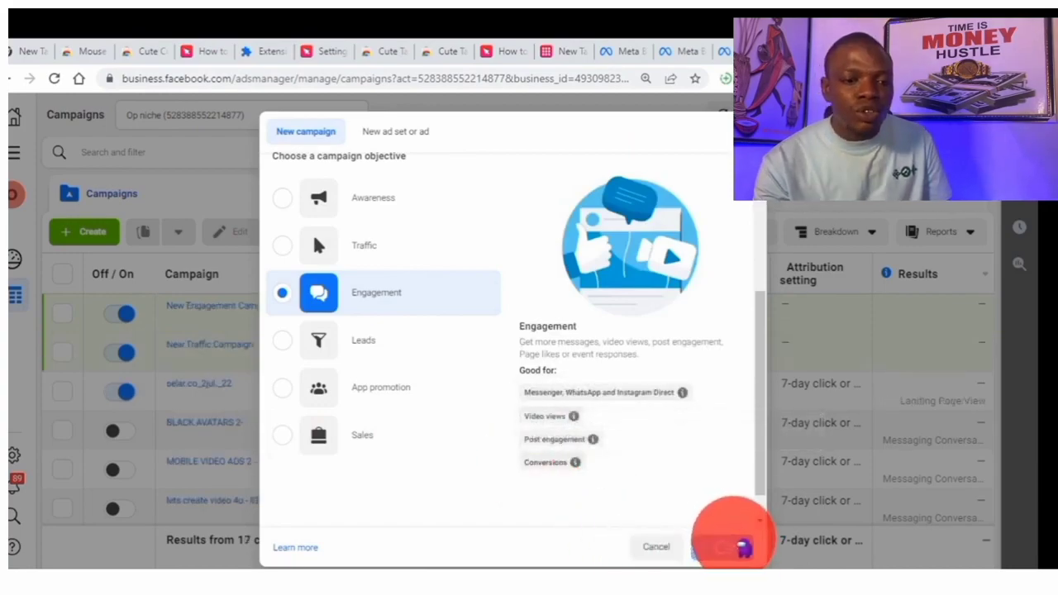
pyautogui.click(742, 548)
# - Review the engagement campaign's details, A/B test and budget options, and continue to its ad set
pyautogui.scroll(-3, 546, 411)
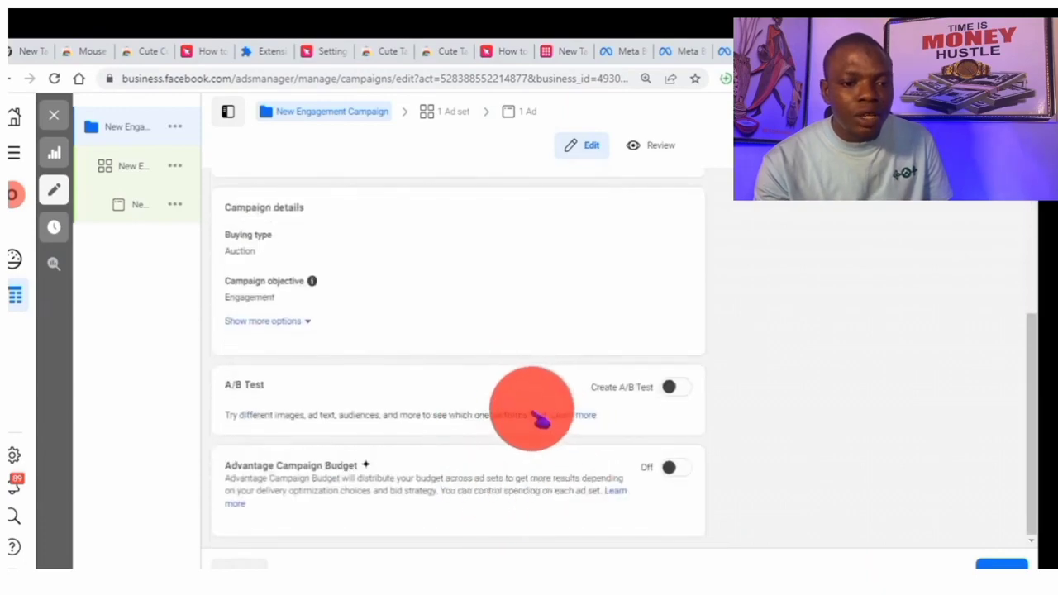
pyautogui.scroll(2, 533, 419)
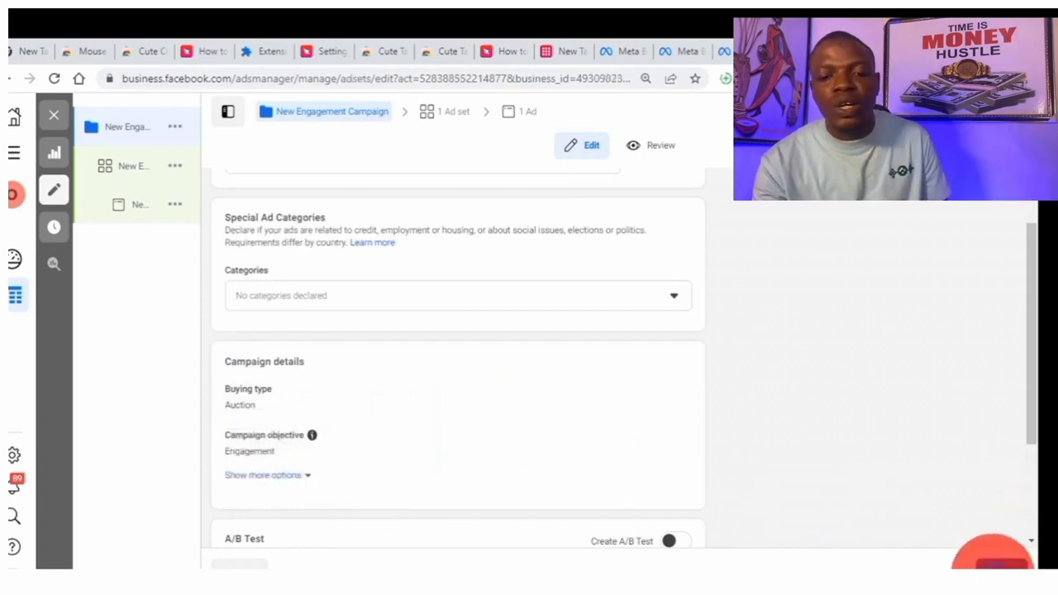
pyautogui.click(996, 559)
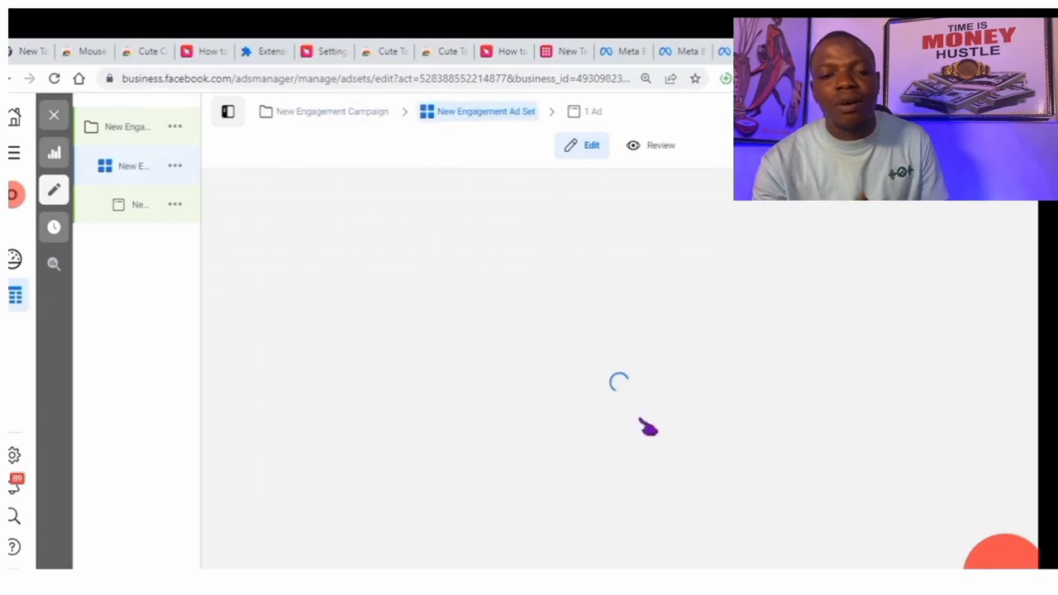
# - Examine the ad set's conversion location, ad type, messaging apps, schedule, audience and placement settings
pyautogui.click(397, 415)
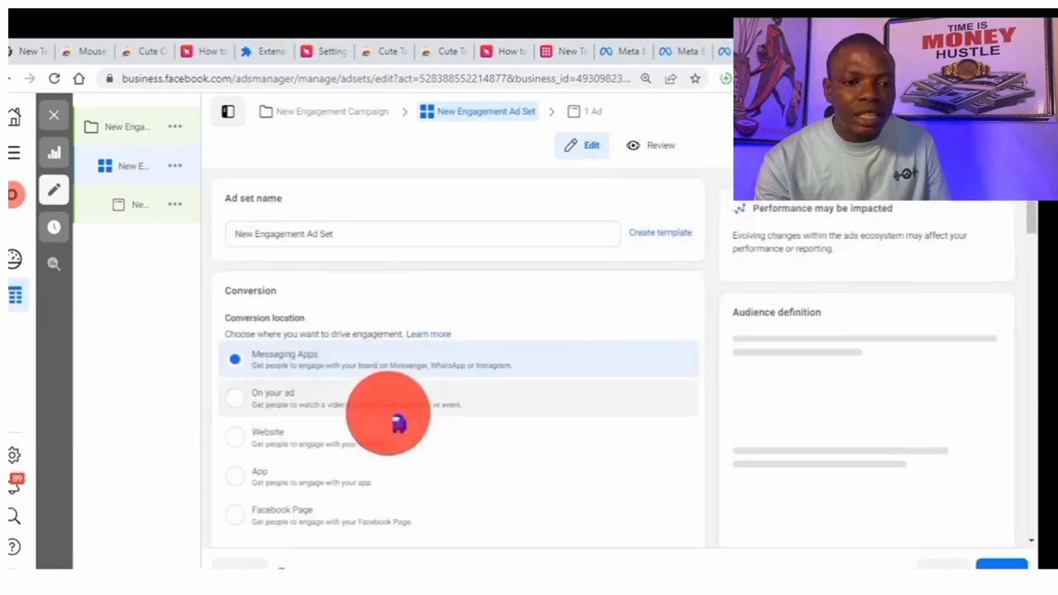
pyautogui.scroll(-1, 392, 403)
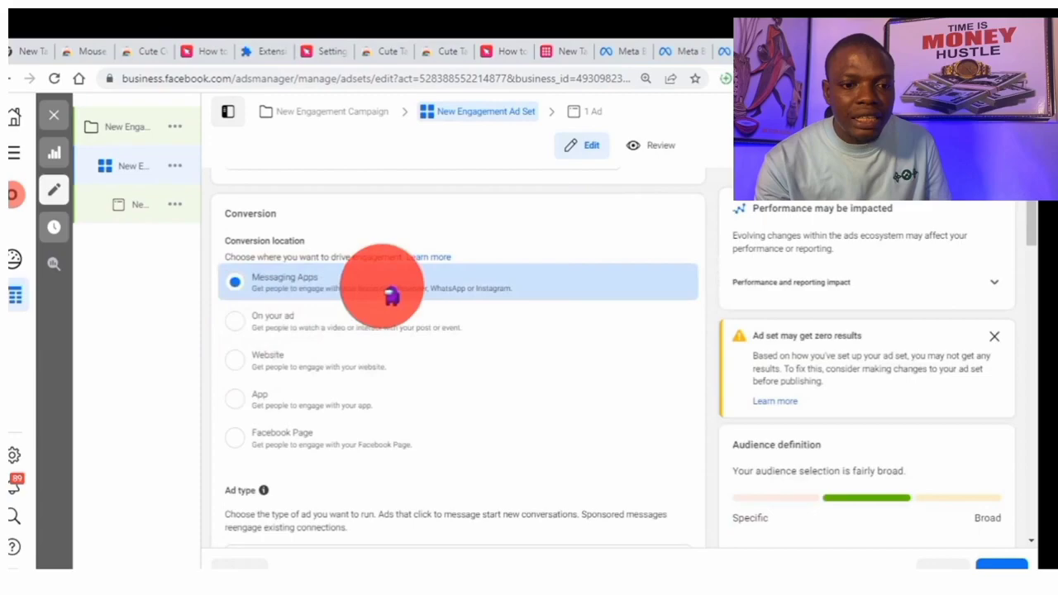
pyautogui.scroll(-1, 273, 321)
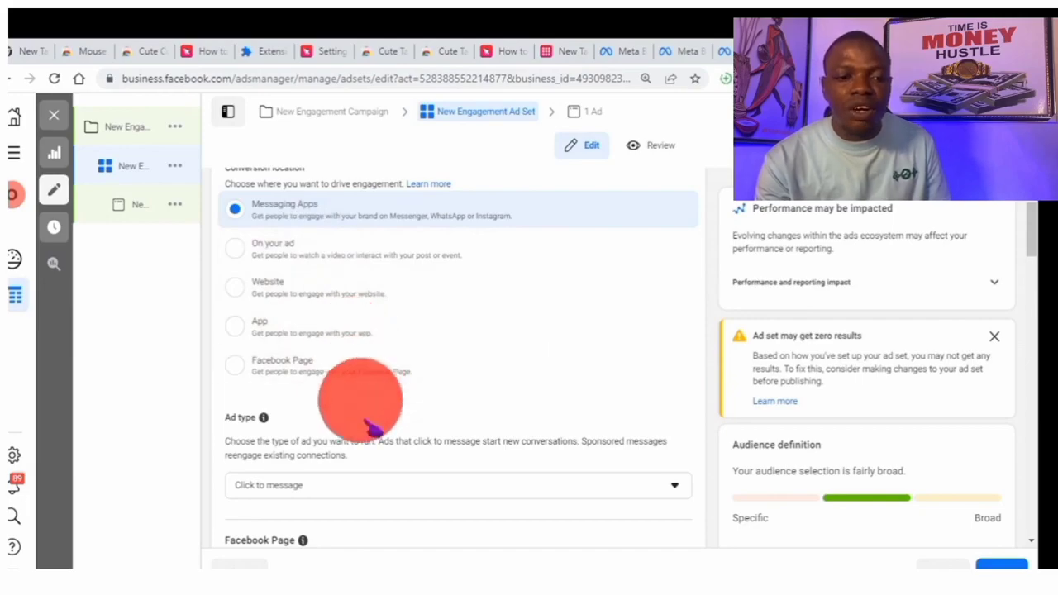
pyautogui.scroll(-2, 368, 446)
pyautogui.scroll(-2, 372, 453)
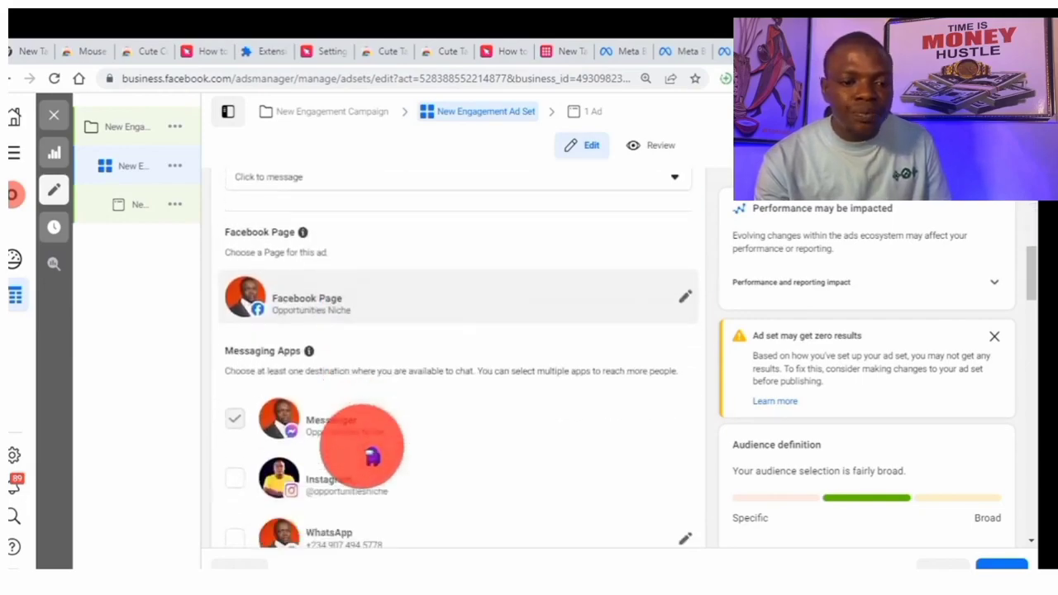
pyautogui.scroll(-4, 372, 446)
pyautogui.scroll(-6, 372, 454)
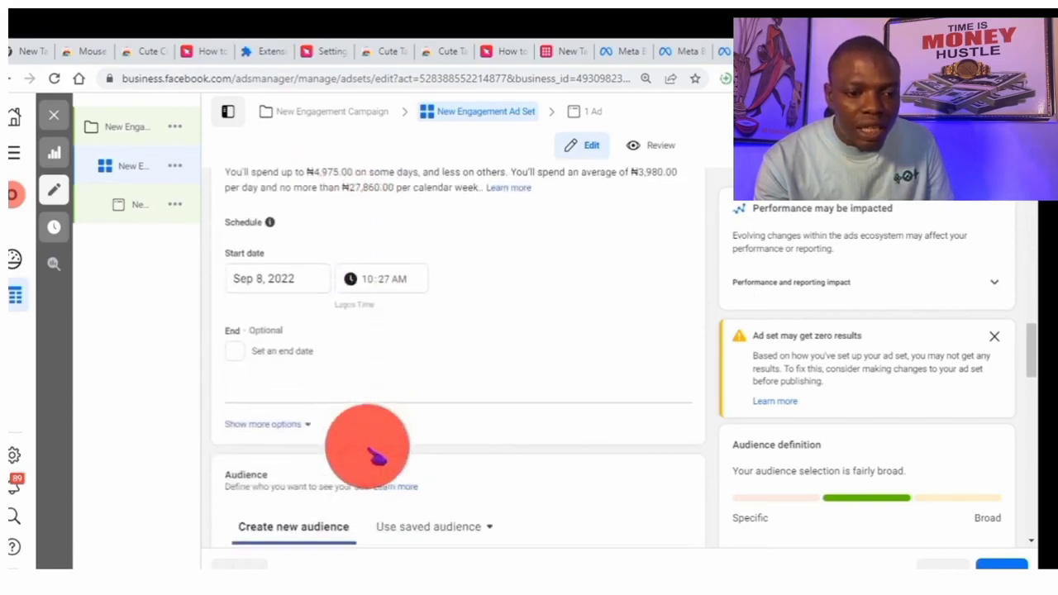
pyautogui.scroll(-3, 388, 459)
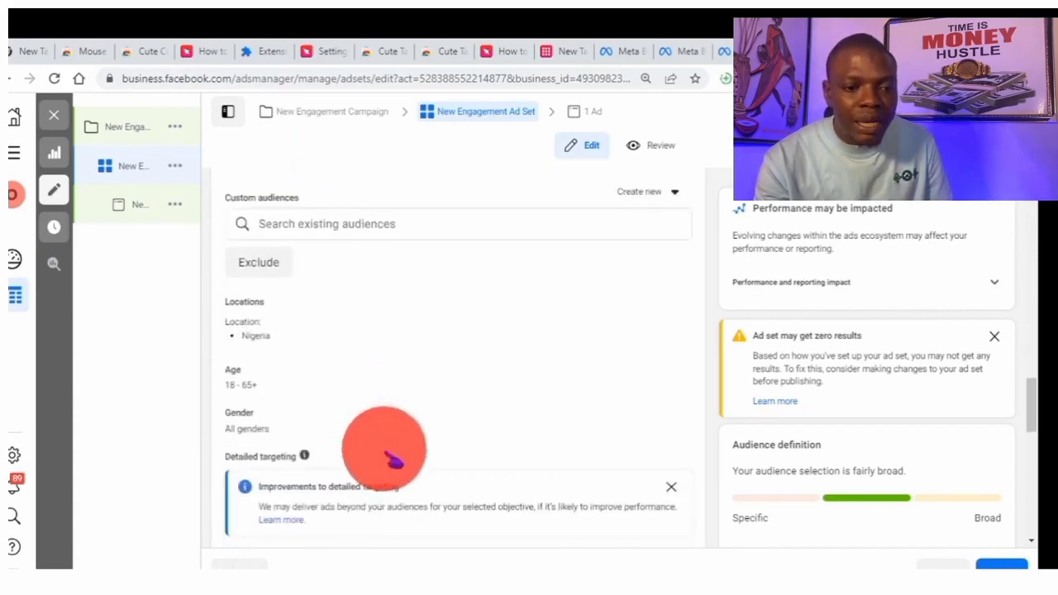
pyautogui.scroll(-5, 393, 463)
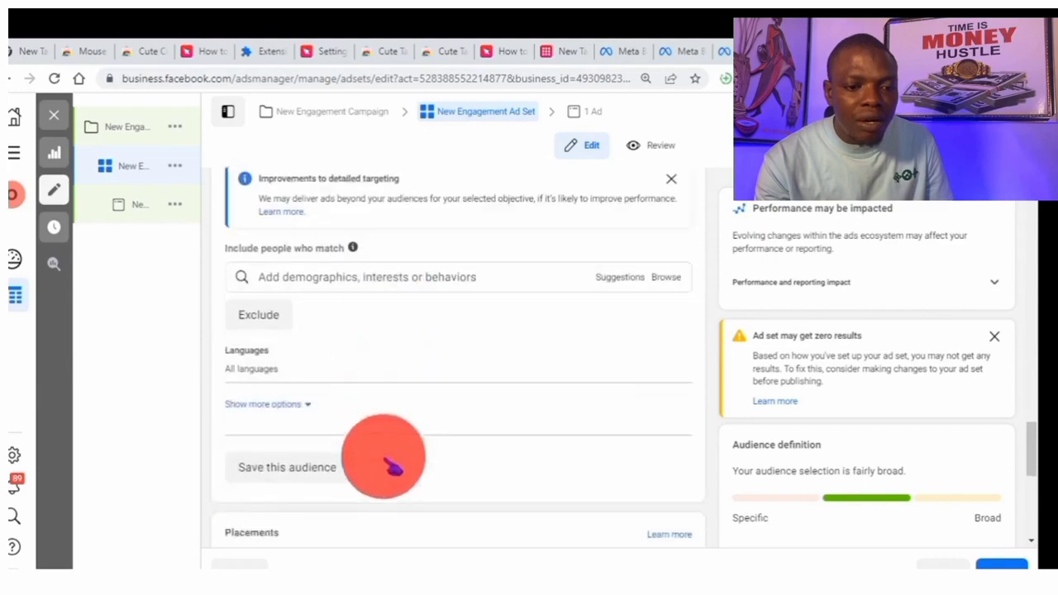
pyautogui.scroll(-4, 391, 469)
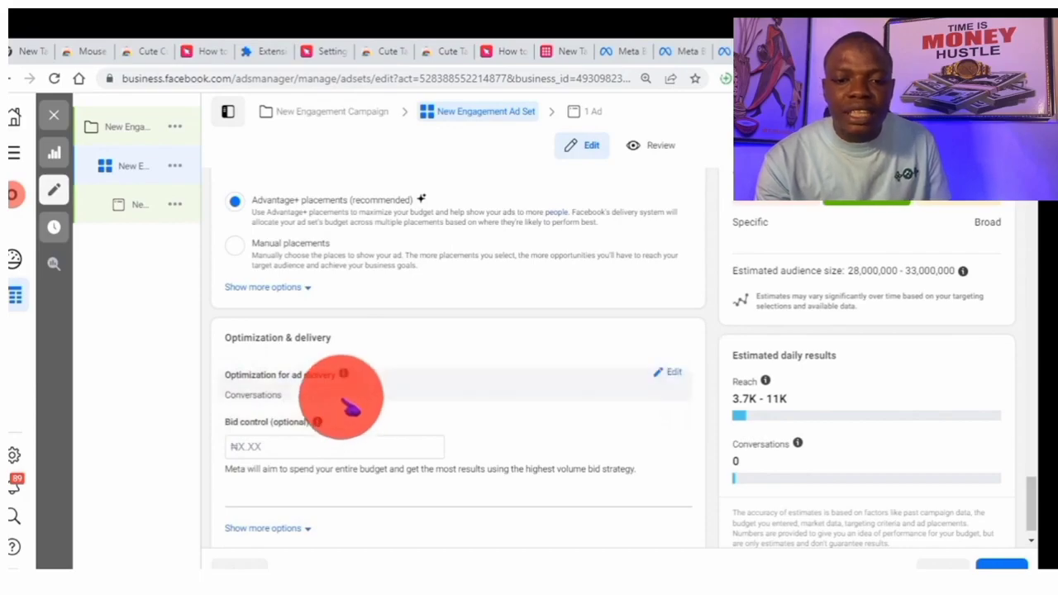
# - Edit the ad set's optimization for ad delivery and choose Conversations (recommended)
pyautogui.click(674, 375)
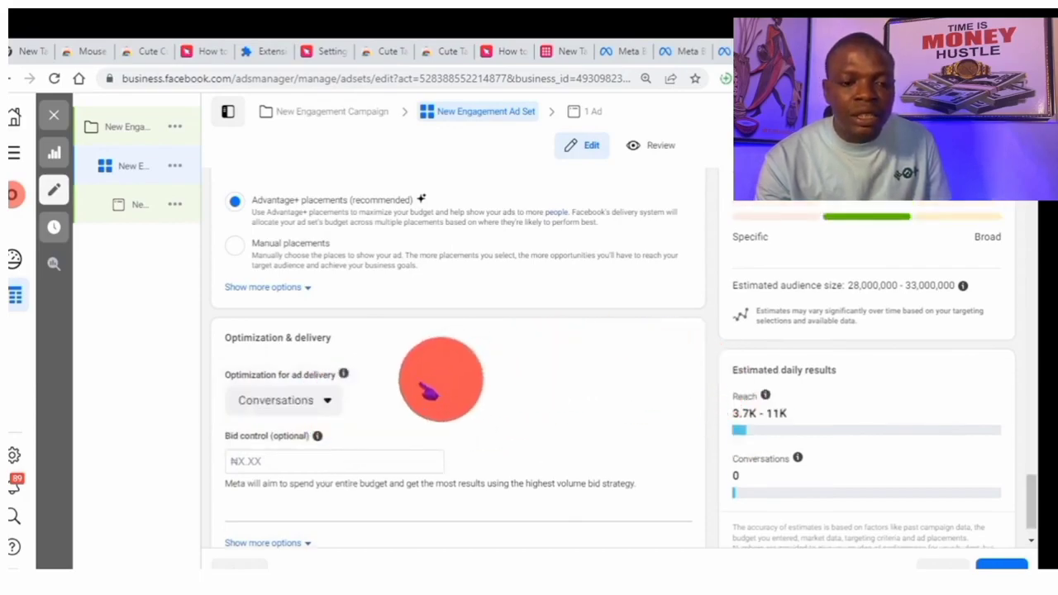
pyautogui.click(333, 401)
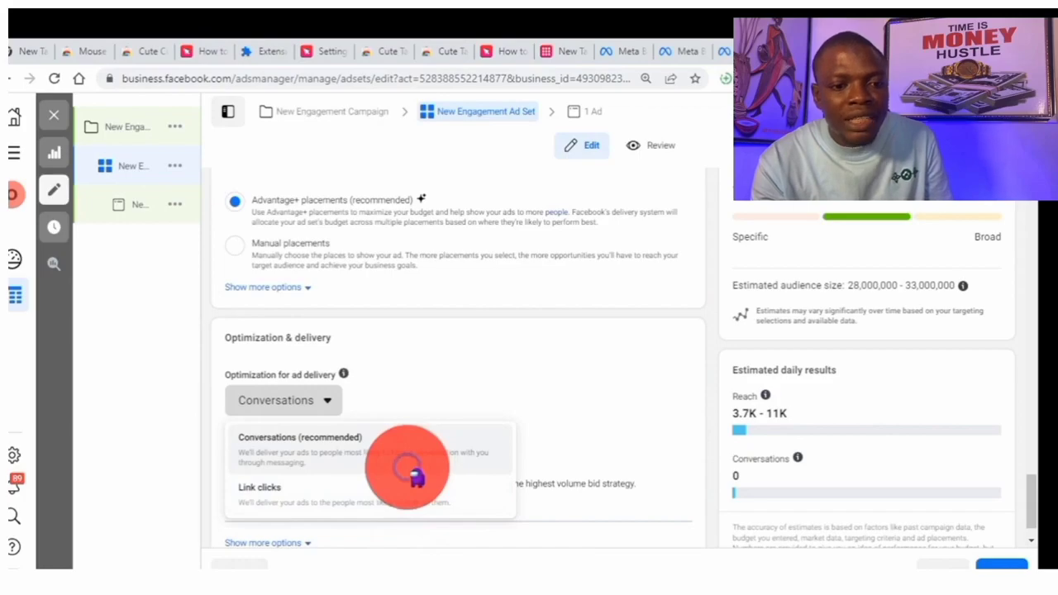
pyautogui.click(413, 467)
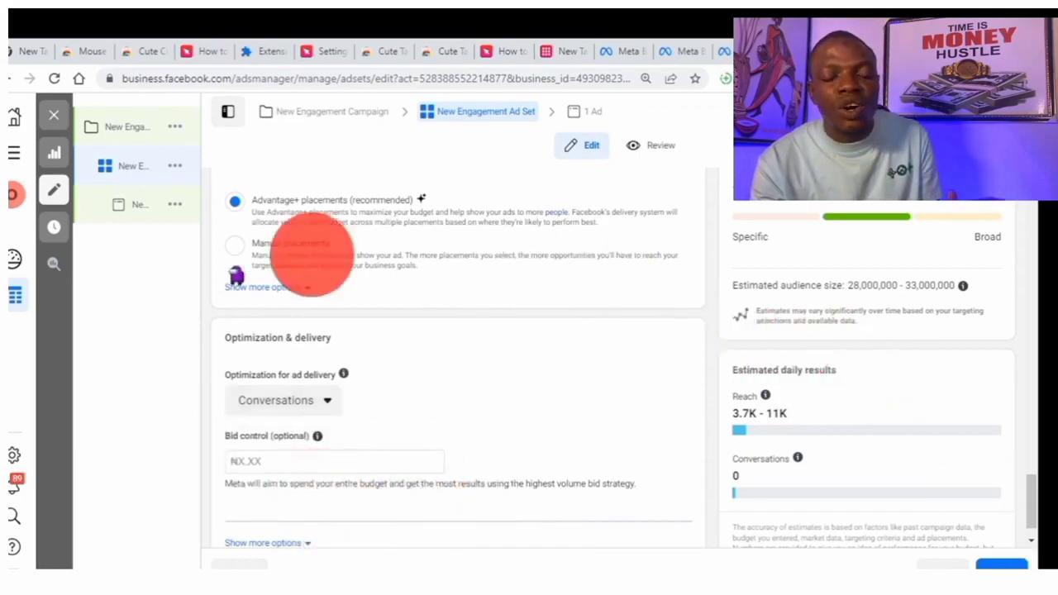
pyautogui.moveTo(223, 351)
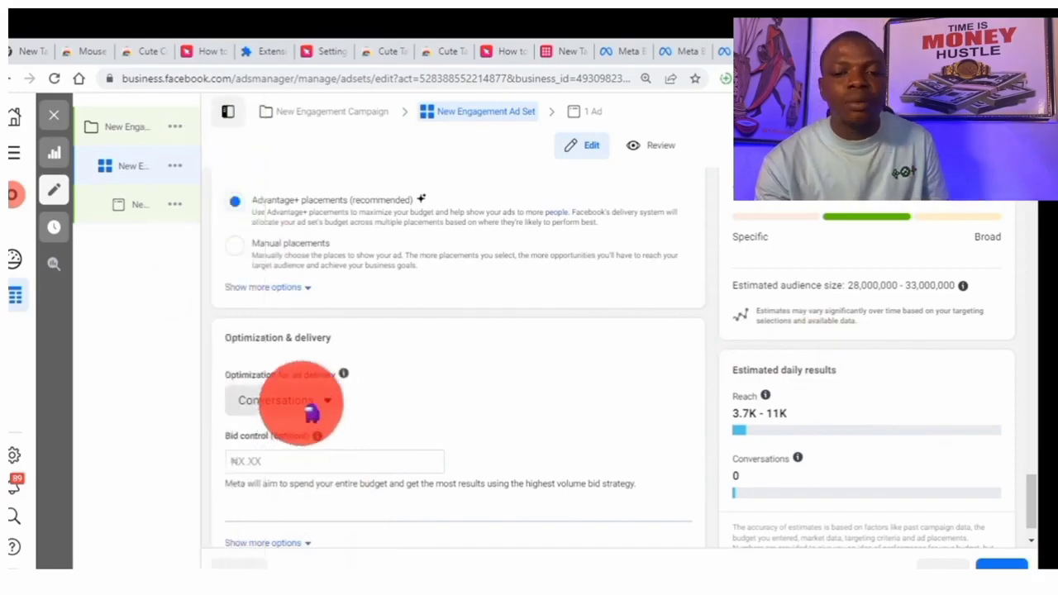